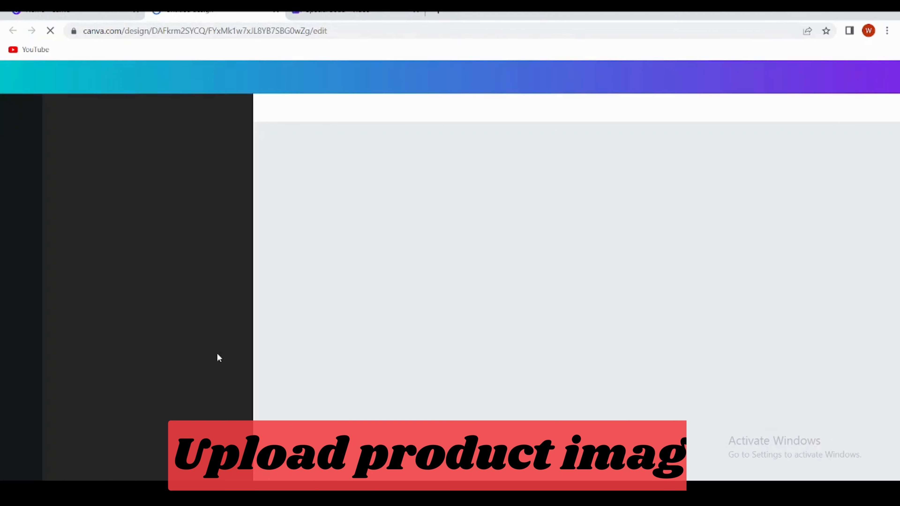
# - Place the uploaded red and yellow drink can image on the blank video page
pyautogui.scroll(-5, 31, 131)
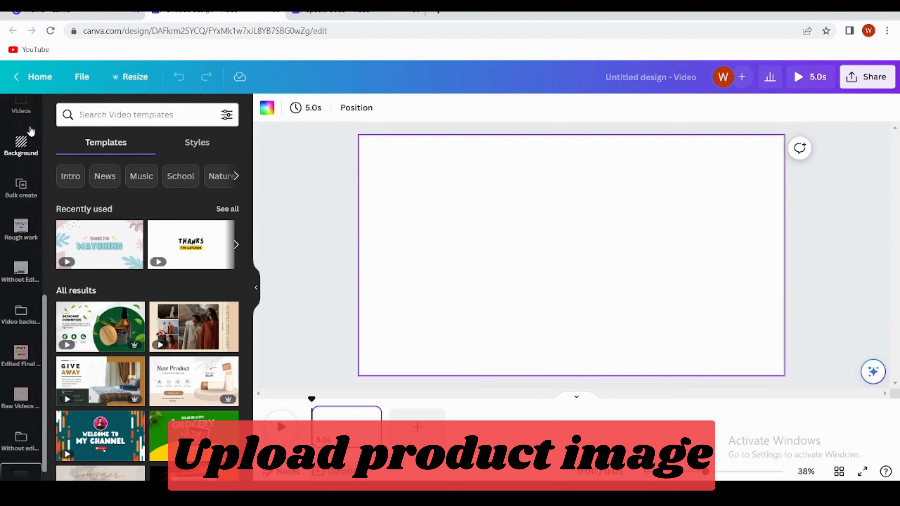
pyautogui.scroll(5, 31, 131)
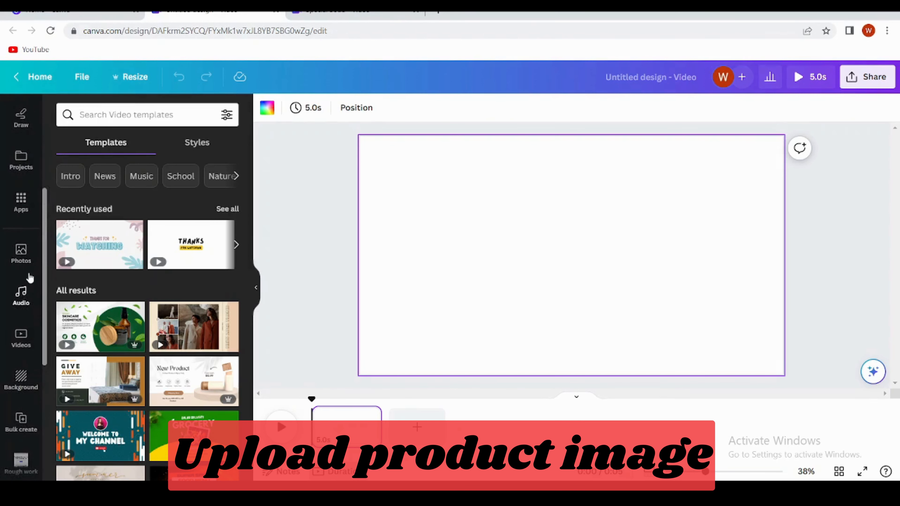
pyautogui.scroll(4, 30, 278)
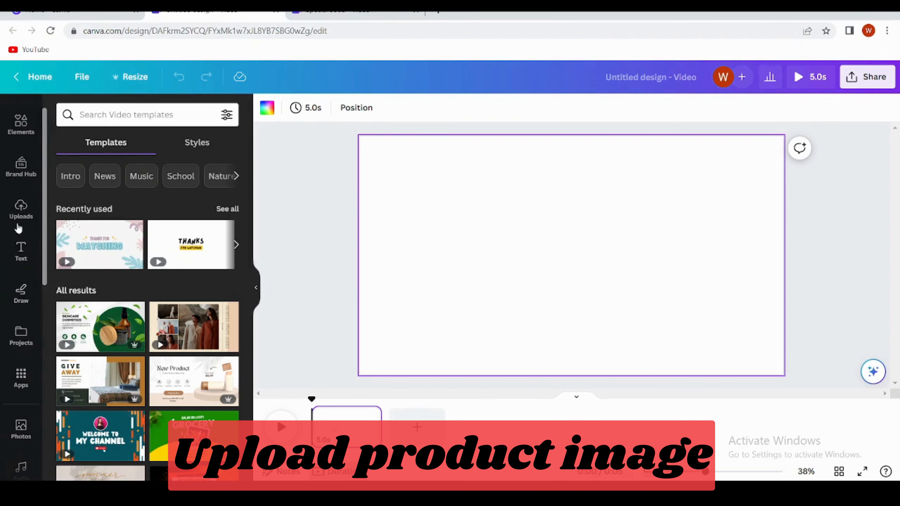
pyautogui.click(21, 209)
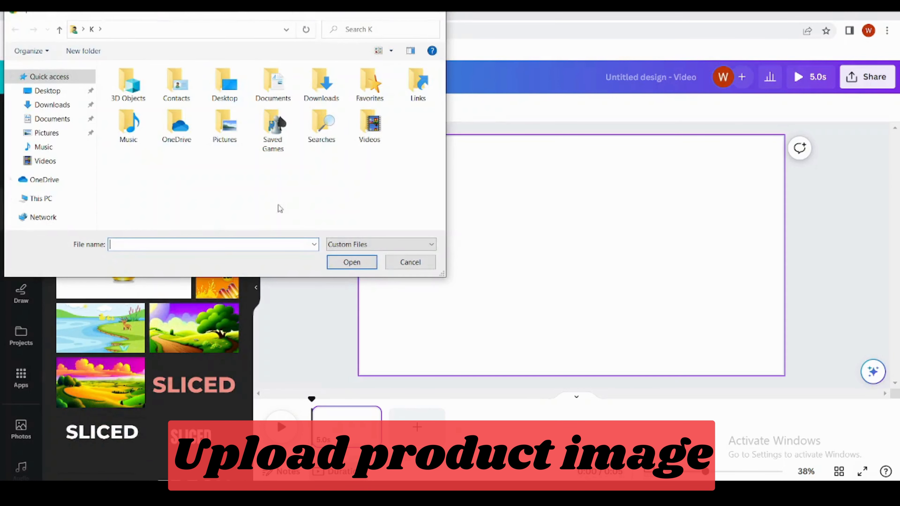
pyautogui.click(435, 16)
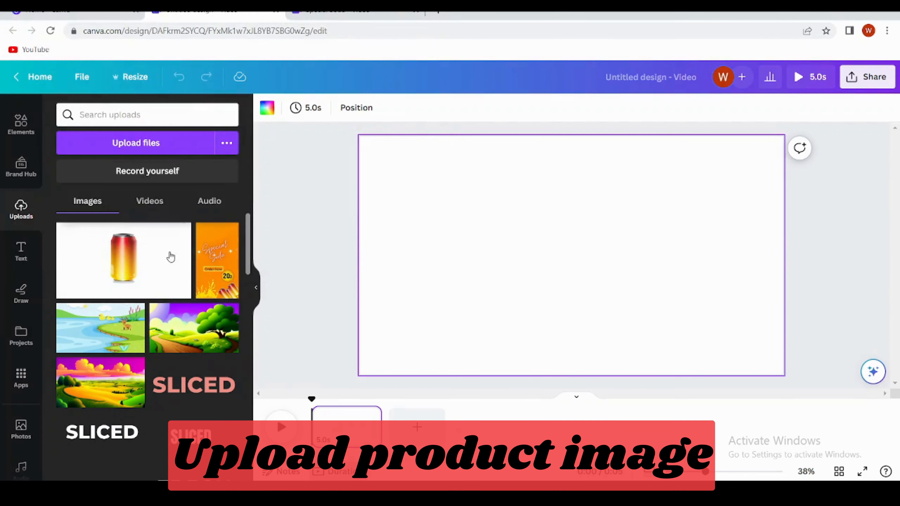
pyautogui.click(125, 268)
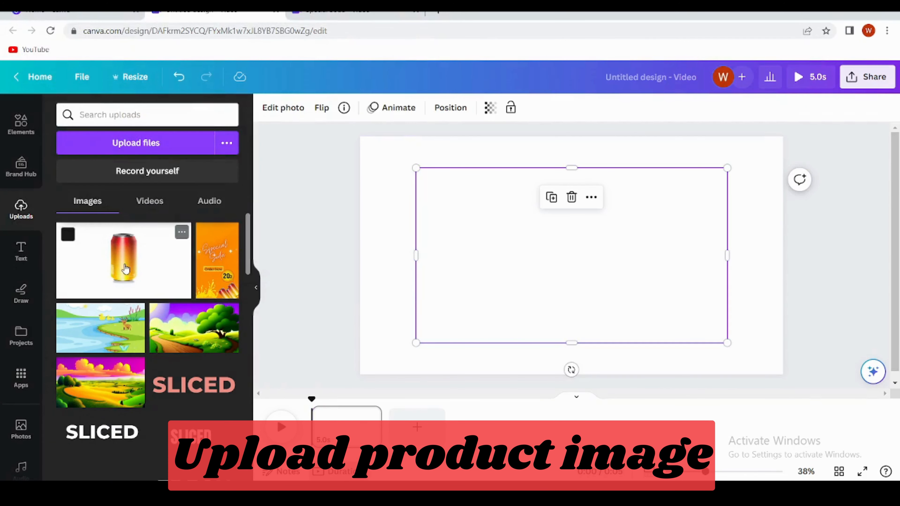
pyautogui.click(379, 264)
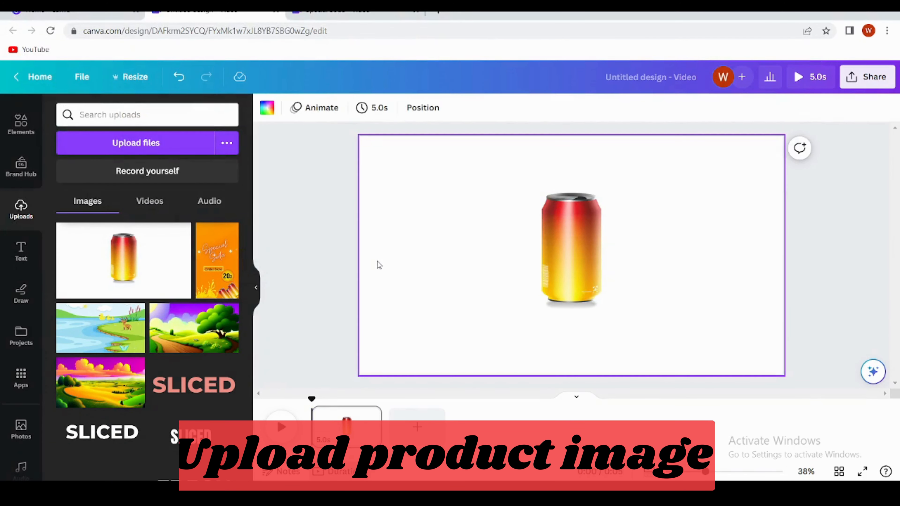
# - Search the elements library for "orange" and narrow the results to videos
pyautogui.scroll(1, 3, 195)
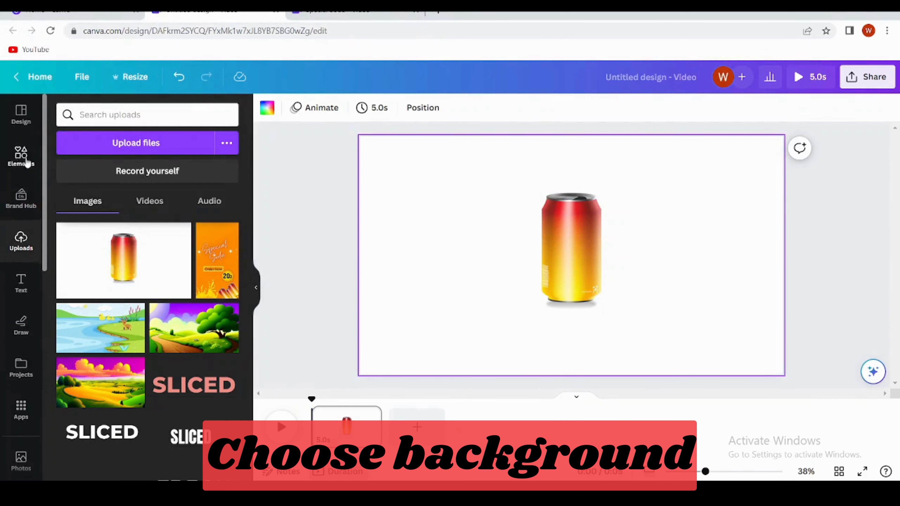
pyautogui.click(14, 167)
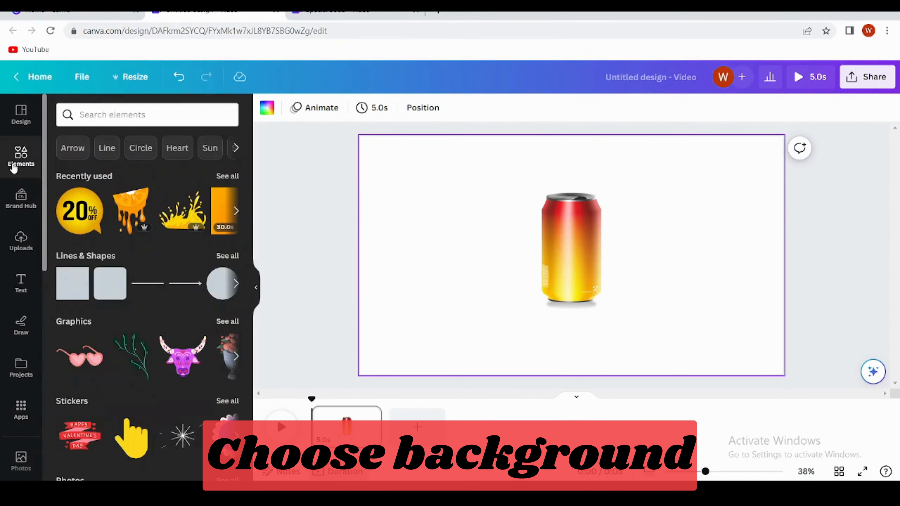
pyautogui.click(112, 114)
pyautogui.write('oran')
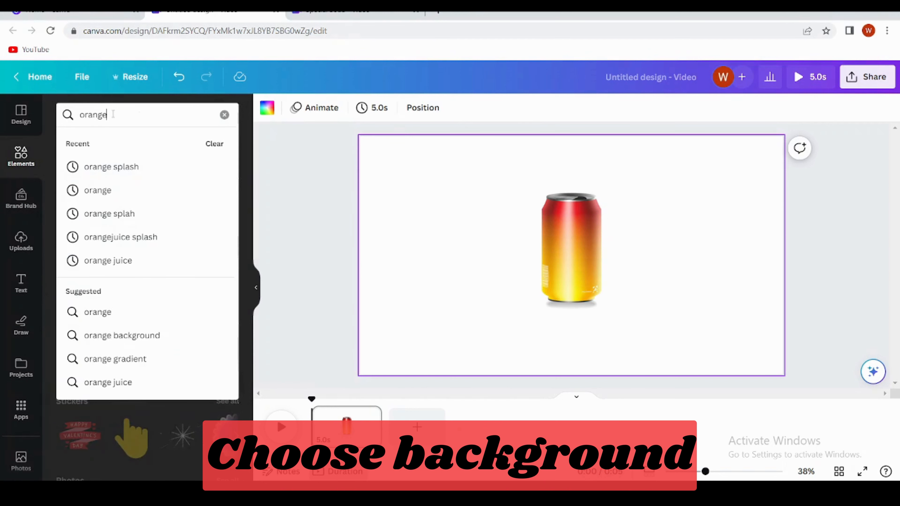
pyautogui.write('ge')
pyautogui.press('Return')
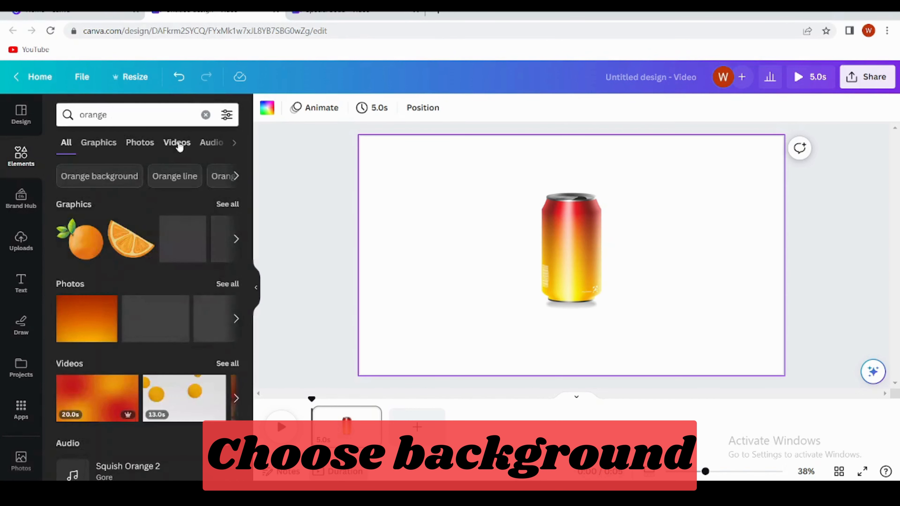
pyautogui.click(178, 144)
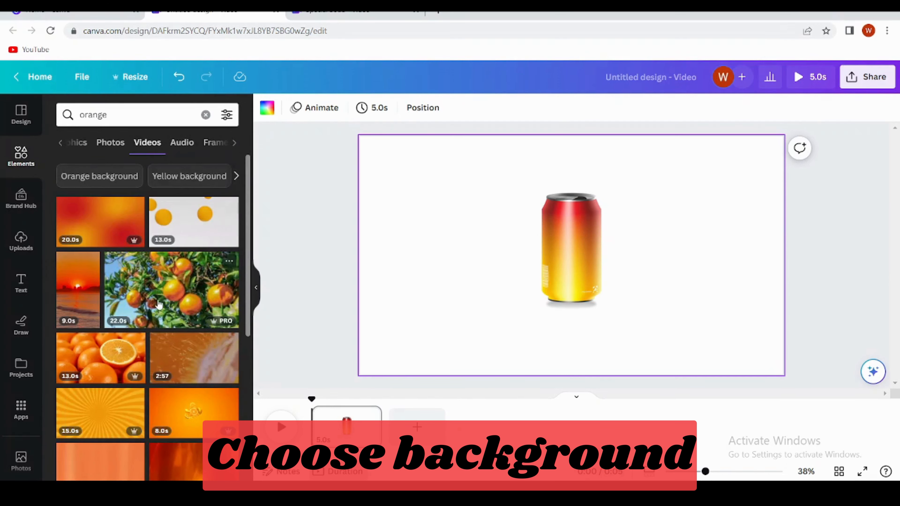
# - Examine the details of the red-orange gradient, yellow and orange abstract, and orange gradients background videos
pyautogui.click(134, 206)
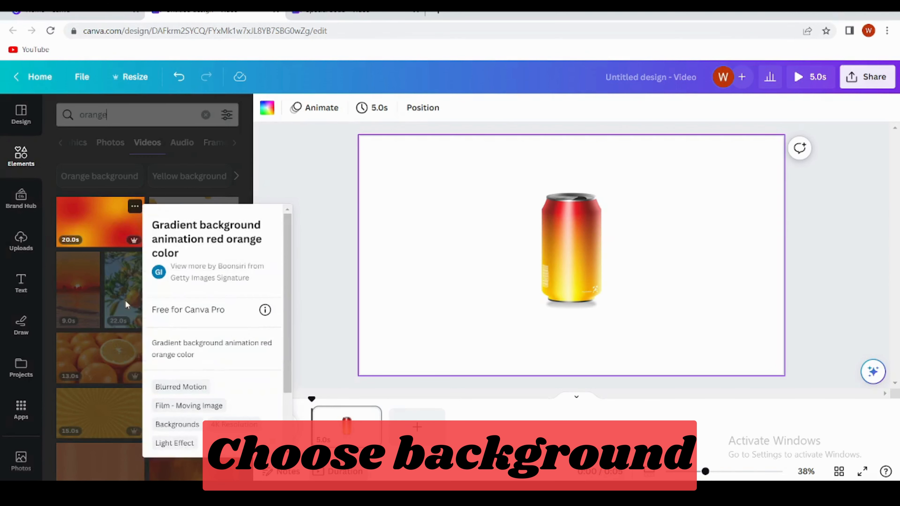
pyautogui.click(289, 188)
pyautogui.scroll(-5, 193, 285)
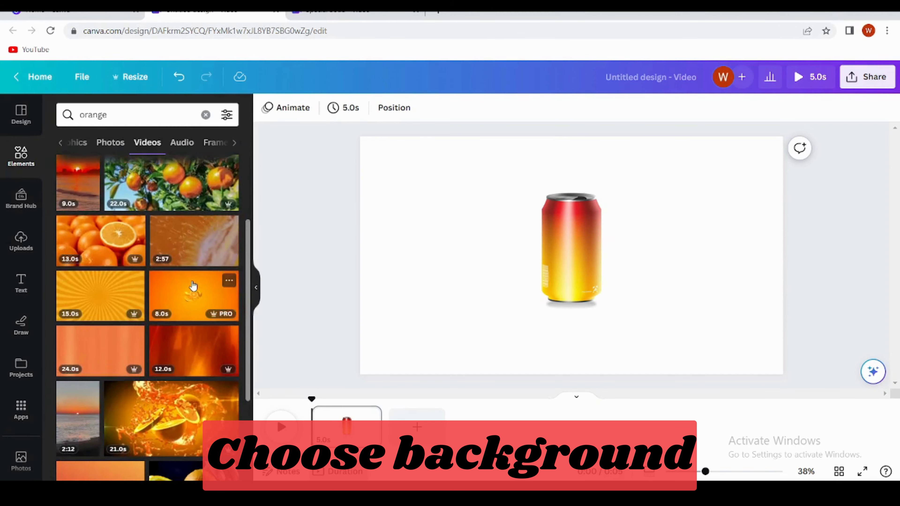
pyautogui.scroll(-6, 193, 285)
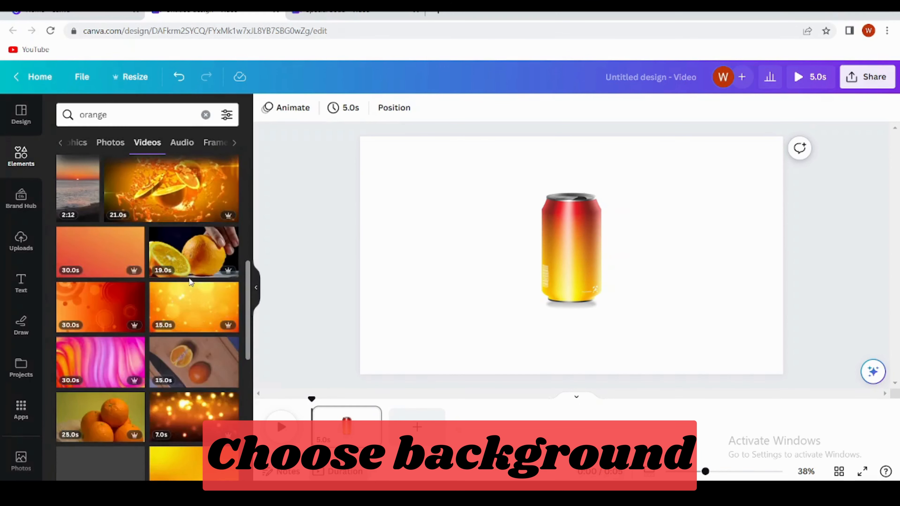
pyautogui.click(228, 341)
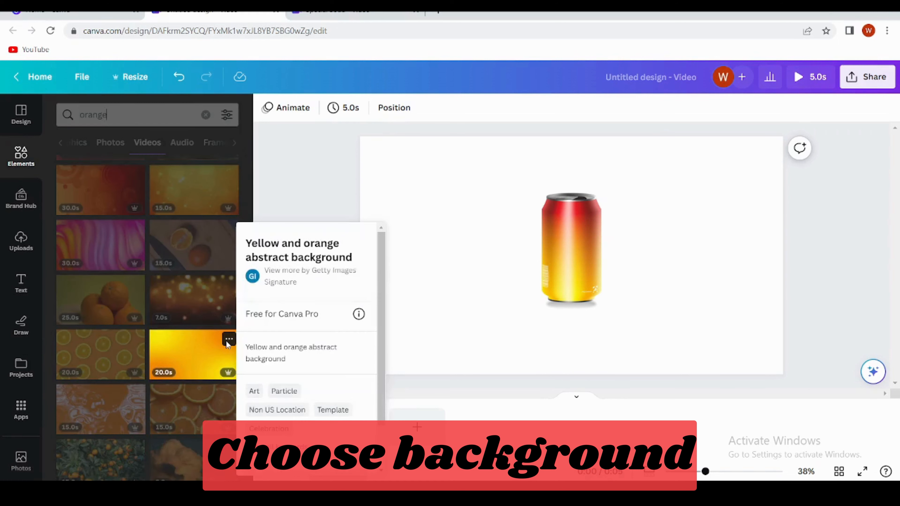
pyautogui.click(287, 185)
pyautogui.scroll(-5, 198, 354)
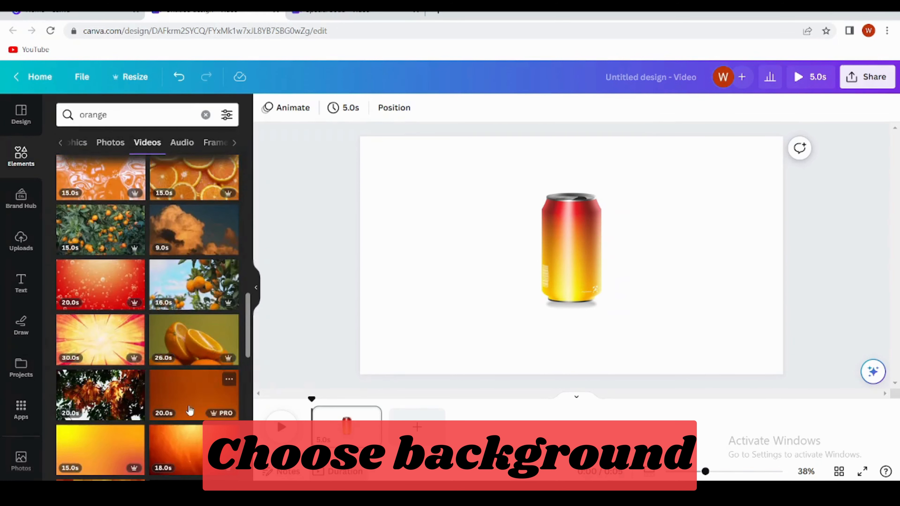
pyautogui.scroll(-3, 192, 354)
pyautogui.click(136, 323)
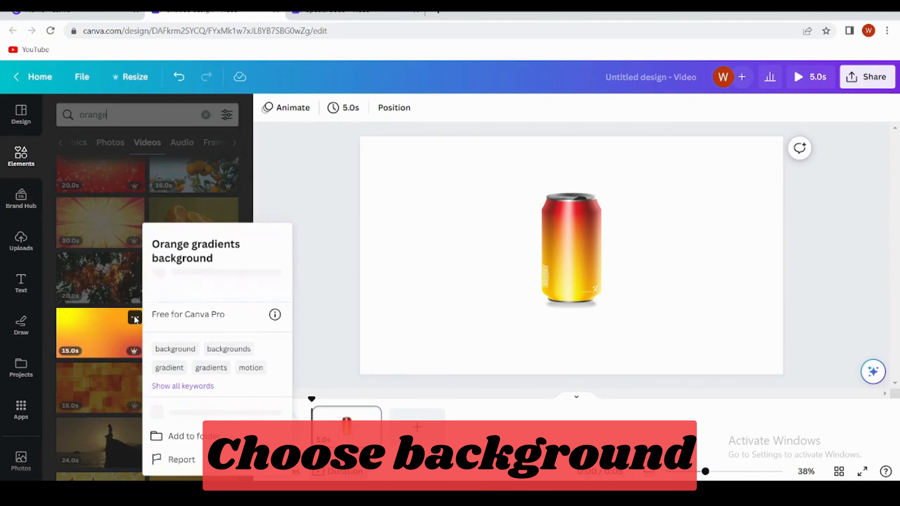
pyautogui.click(307, 191)
pyautogui.scroll(-3, 143, 366)
# - Add the 30-second "Circle Background Orange" video to the page and set it as the page background
pyautogui.moveTo(201, 382)
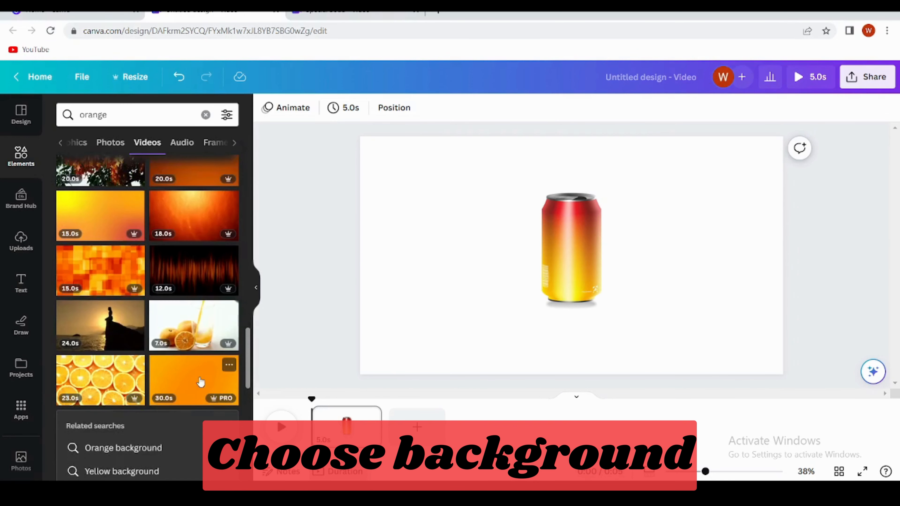
pyautogui.click(229, 366)
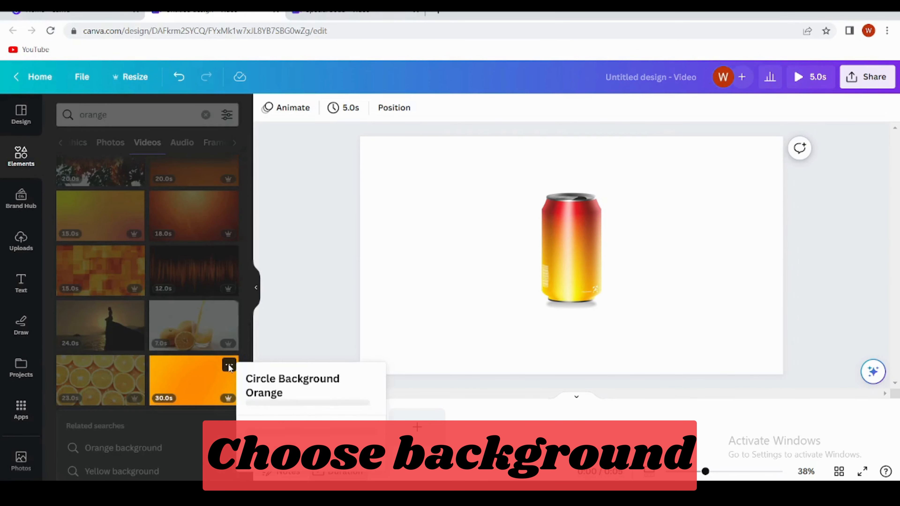
pyautogui.click(187, 381)
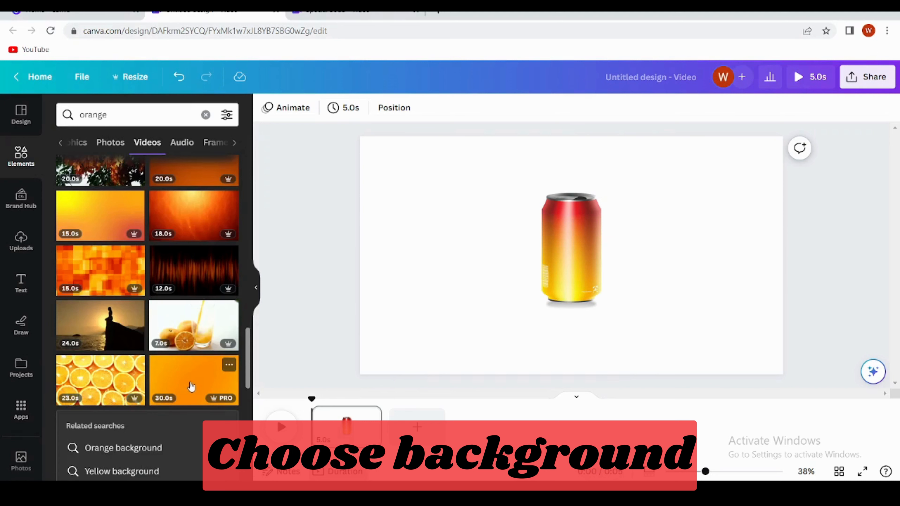
pyautogui.click(187, 382)
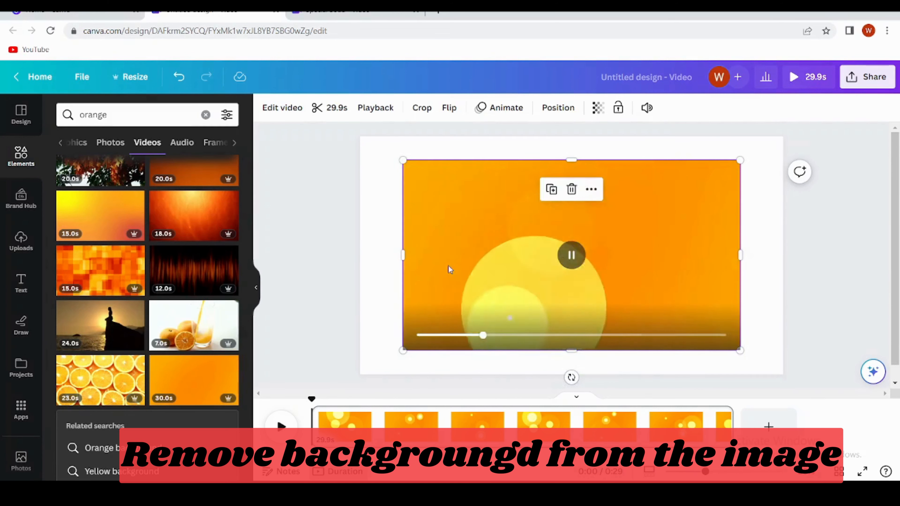
pyautogui.rightClick(449, 186)
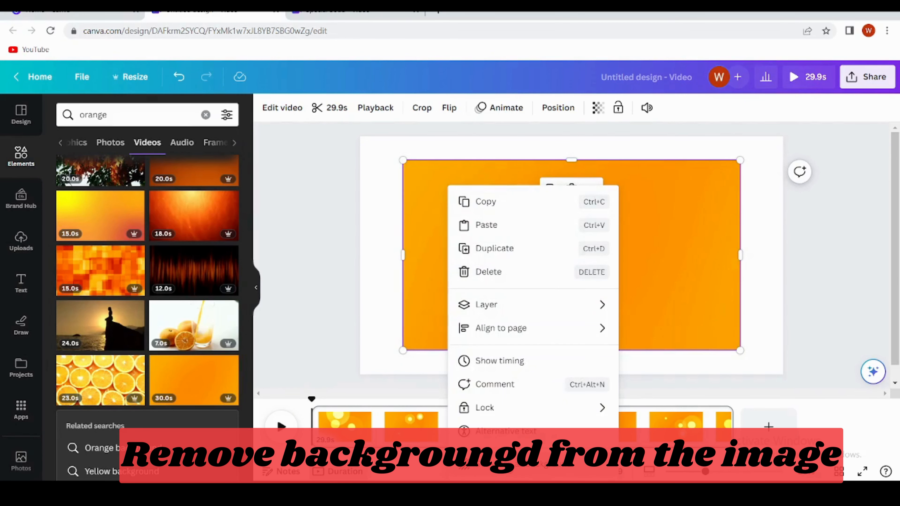
pyautogui.click(521, 464)
# - Remove the white background from the can photo with BG Remover
pyautogui.click(463, 258)
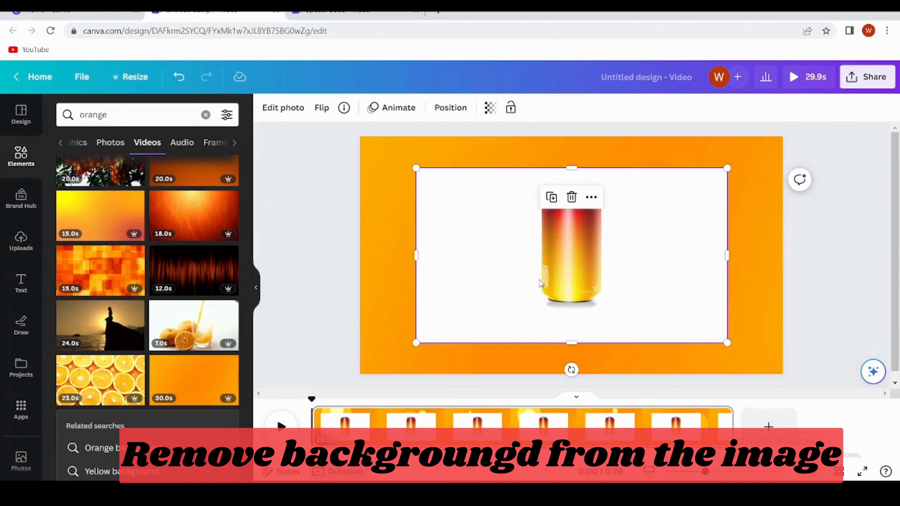
pyautogui.click(295, 108)
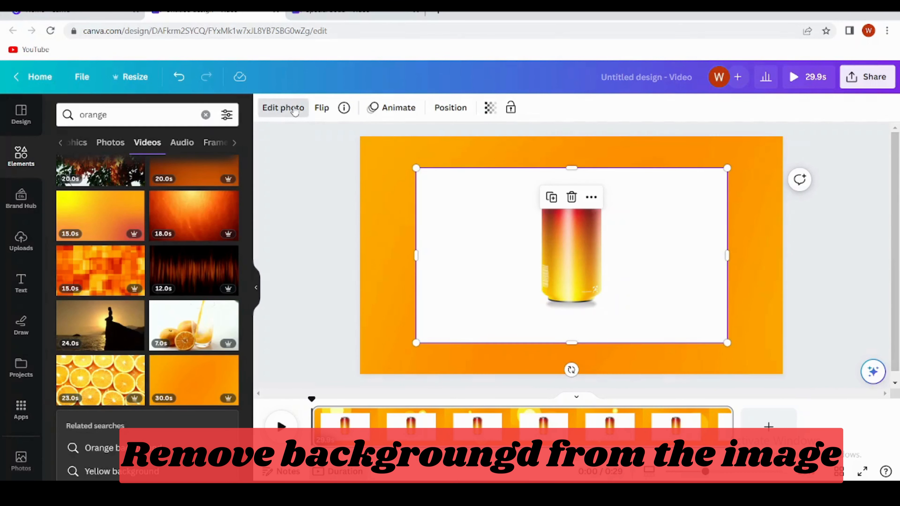
pyautogui.click(294, 109)
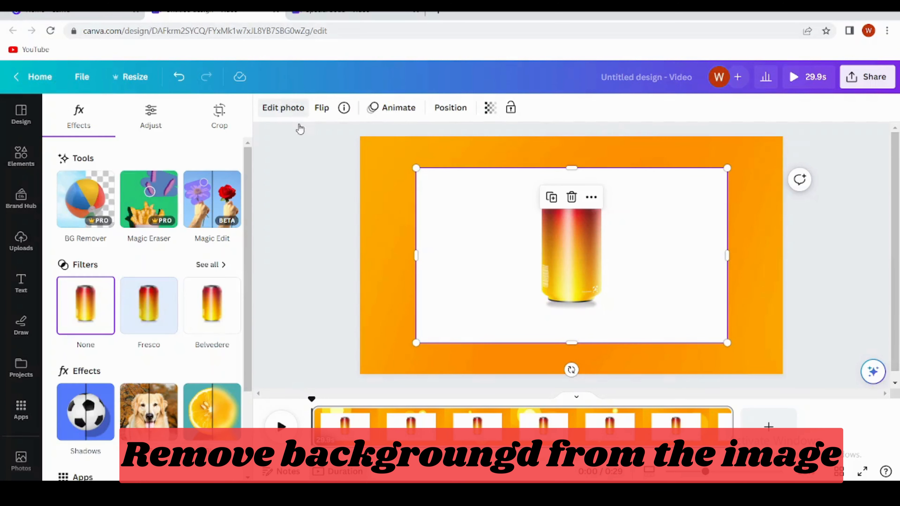
pyautogui.click(86, 206)
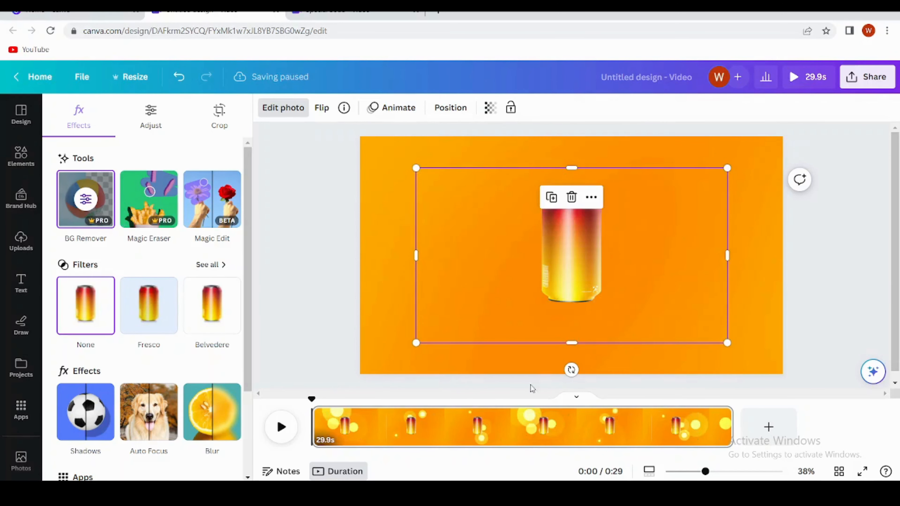
# - Tilt the can to the left and enlarge it, placing it partly off the page's lower-right corner
pyautogui.moveTo(601, 349); pyautogui.dragTo(639, 346)
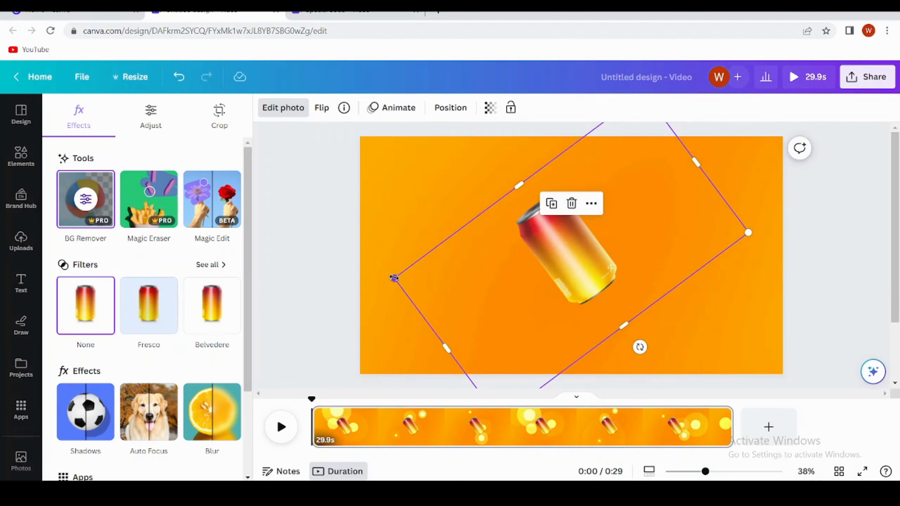
pyautogui.moveTo(394, 278); pyautogui.dragTo(368, 281)
pyautogui.moveTo(597, 290); pyautogui.dragTo(804, 392)
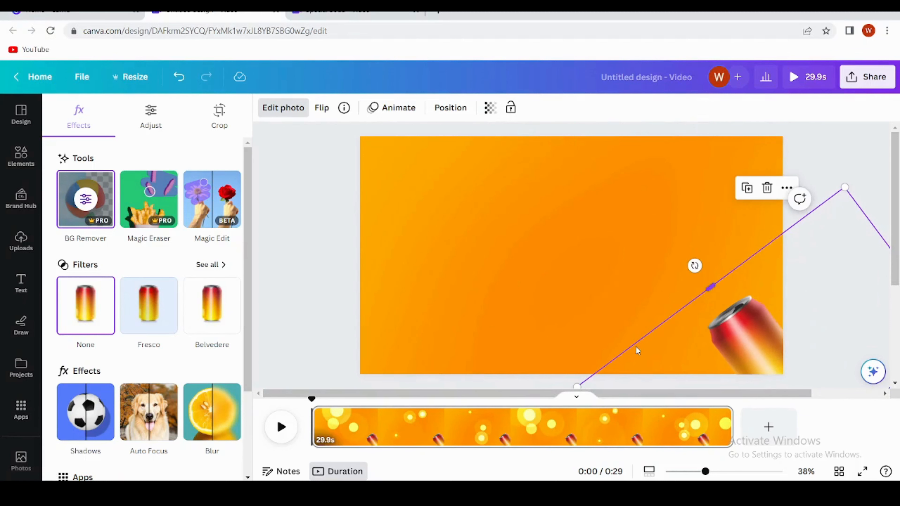
pyautogui.moveTo(668, 359); pyautogui.dragTo(647, 357)
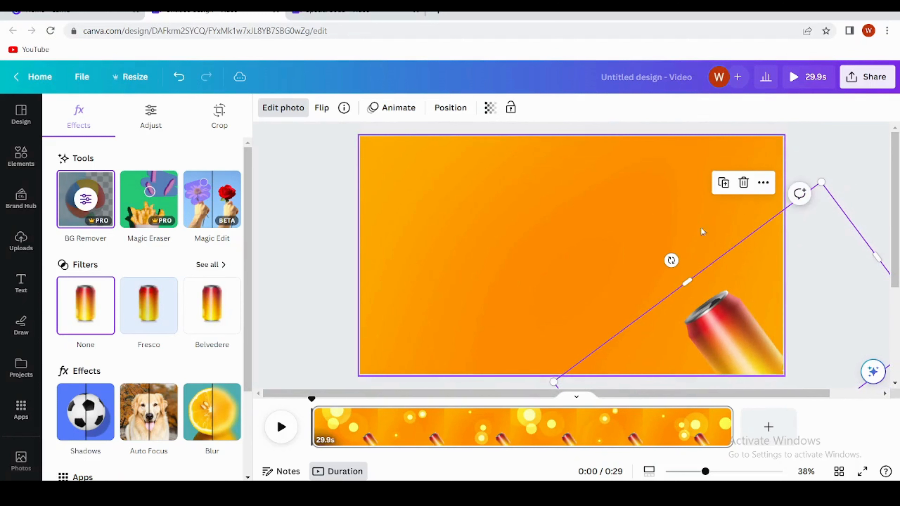
# - Duplicate the tilted can twice, placing one copy left of the original and the other above it at the page's right edge
pyautogui.click(722, 184)
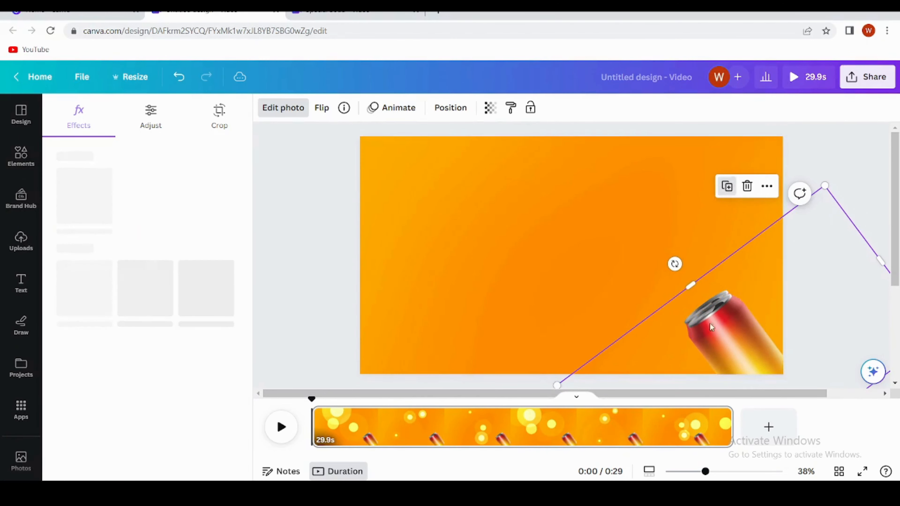
pyautogui.moveTo(678, 347); pyautogui.dragTo(659, 337)
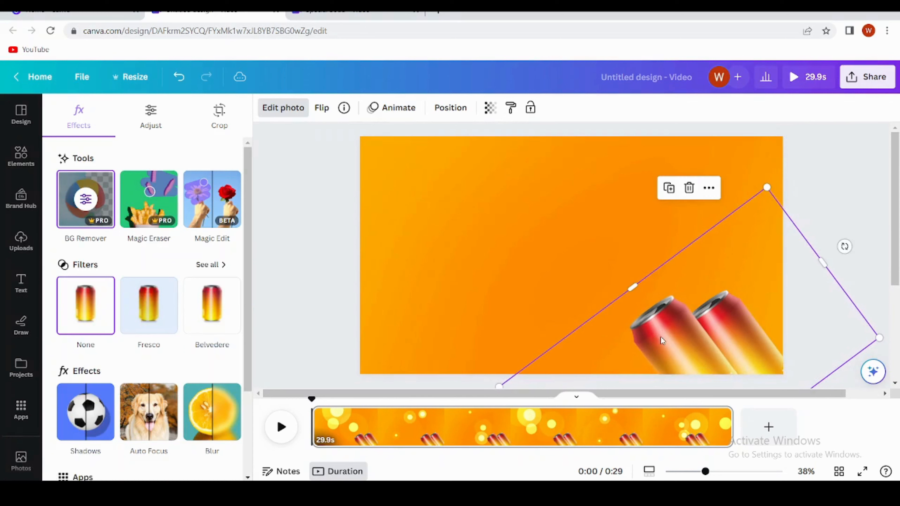
pyautogui.click(668, 195)
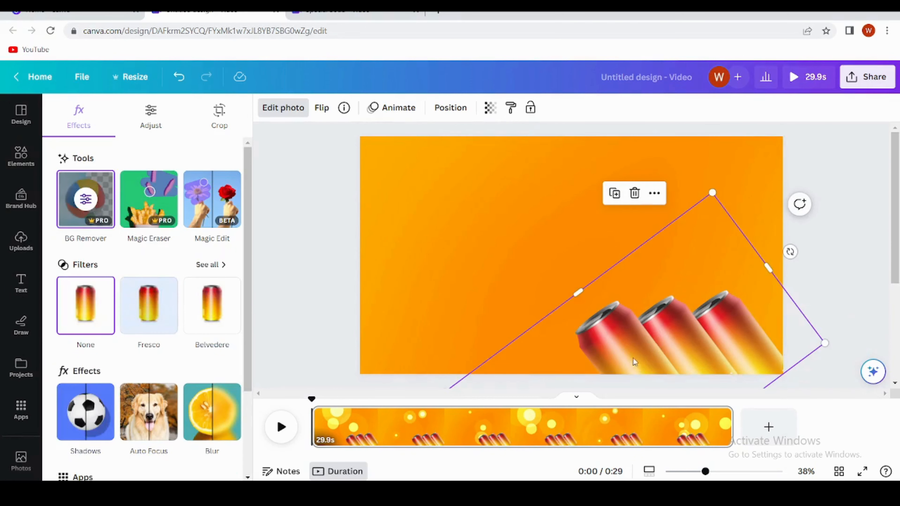
pyautogui.moveTo(634, 361); pyautogui.dragTo(762, 311)
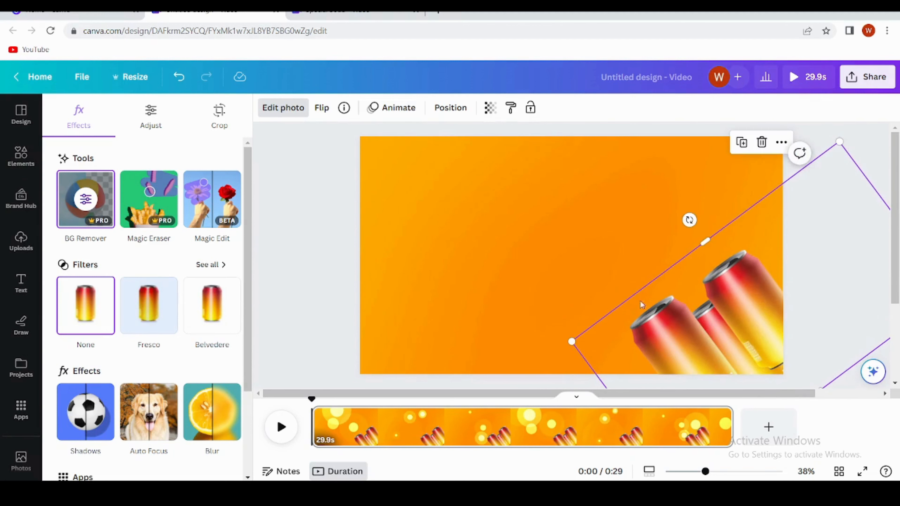
pyautogui.click(323, 290)
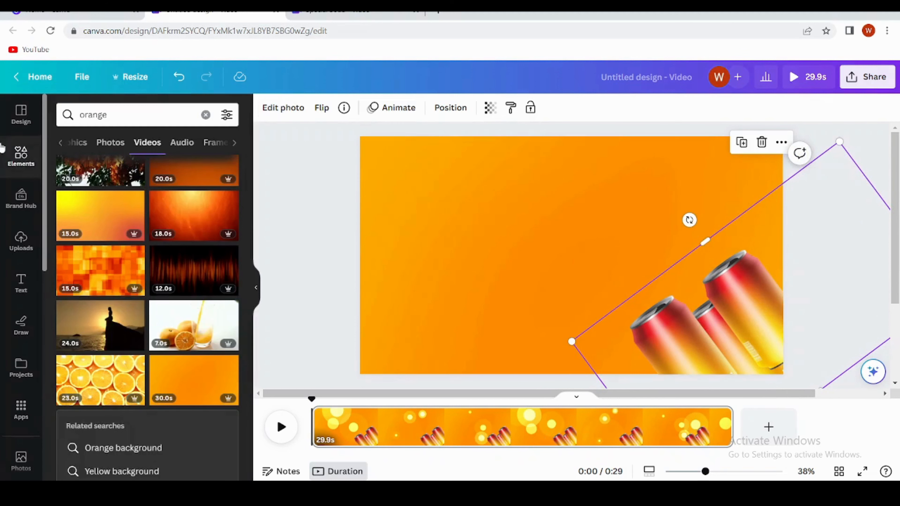
# - Search the elements library for "orange splash" and limit the results to graphics
pyautogui.click(22, 156)
pyautogui.click(141, 115)
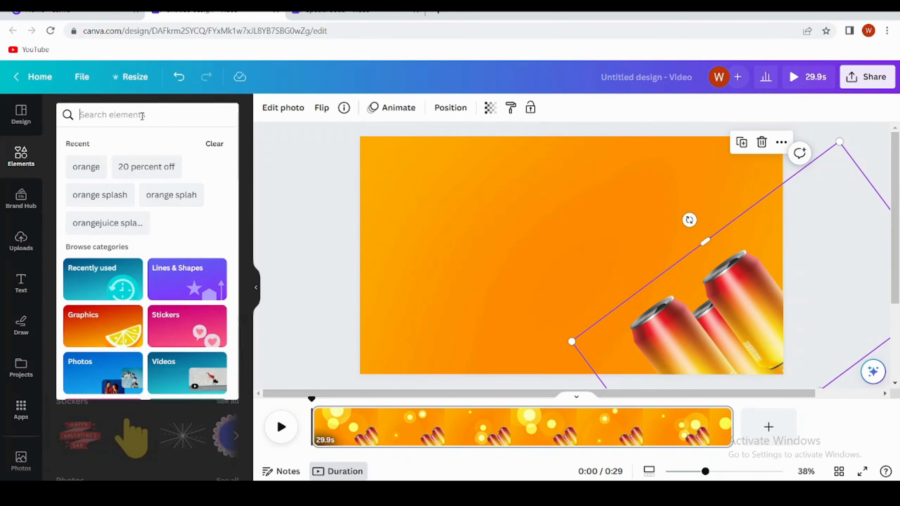
pyautogui.write('orange ')
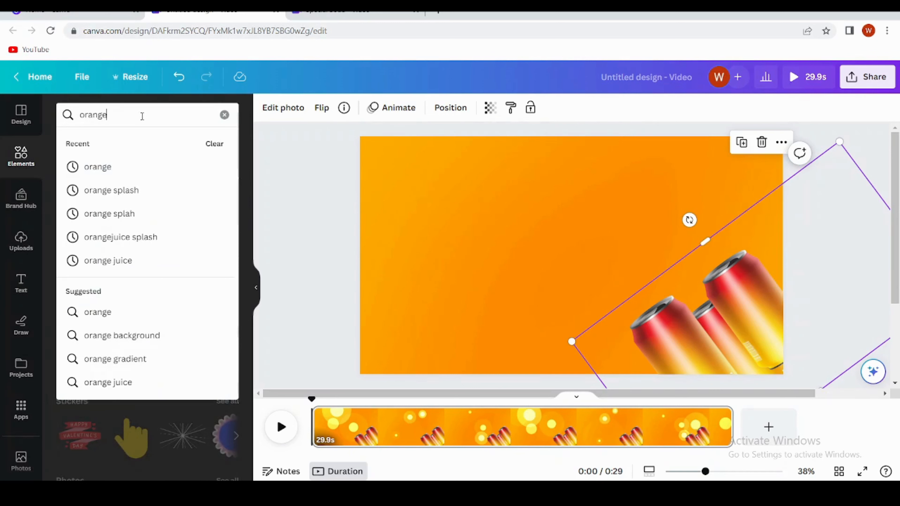
pyautogui.write('spla')
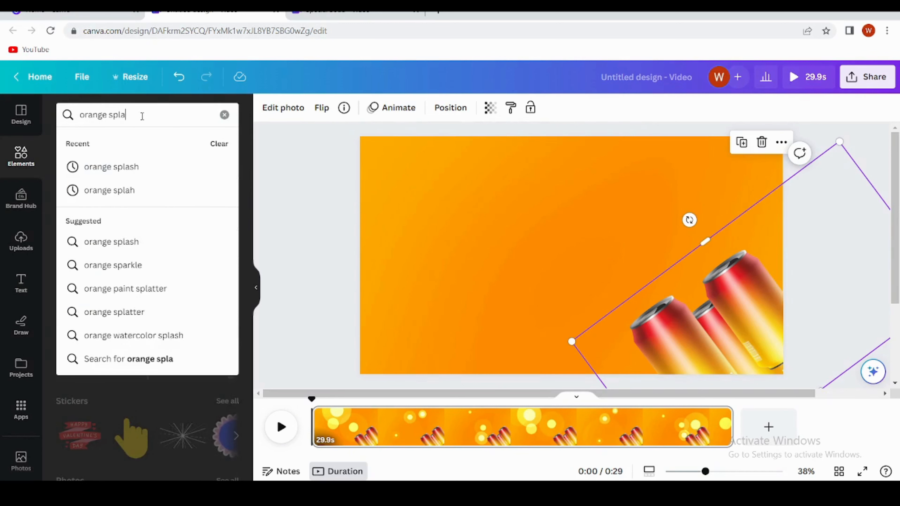
pyautogui.write('sh')
pyautogui.press('Return')
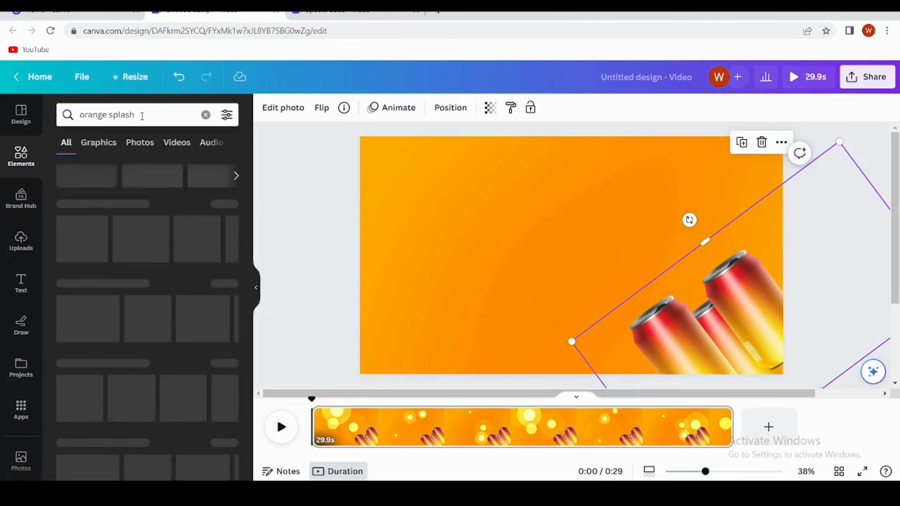
pyautogui.click(103, 146)
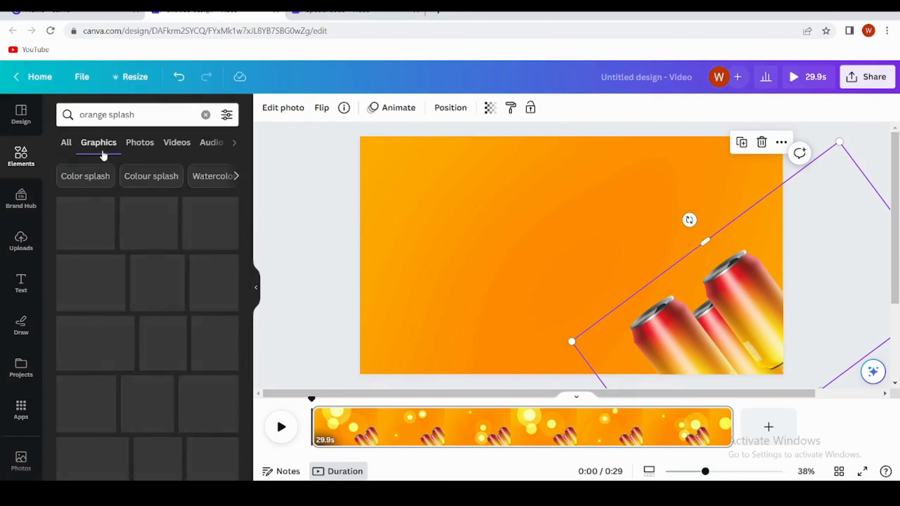
# - Find the yellow juice splash graphic with upward spraying drops and add it to the page
pyautogui.scroll(-2, 179, 319)
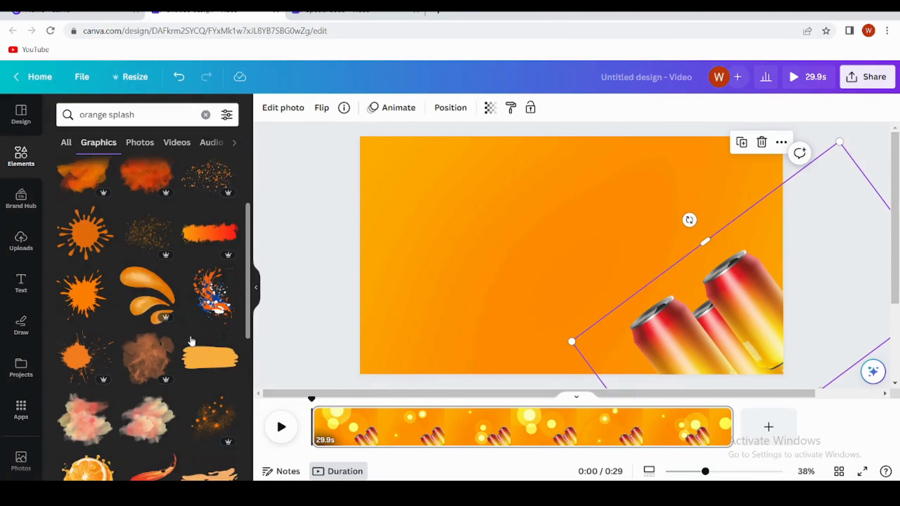
pyautogui.scroll(-5, 181, 355)
pyautogui.scroll(-6, 183, 391)
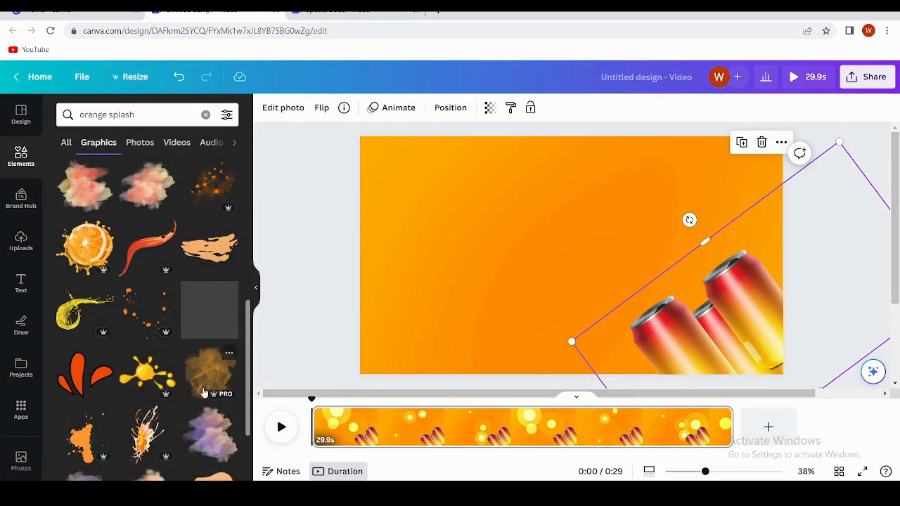
pyautogui.scroll(-5, 127, 411)
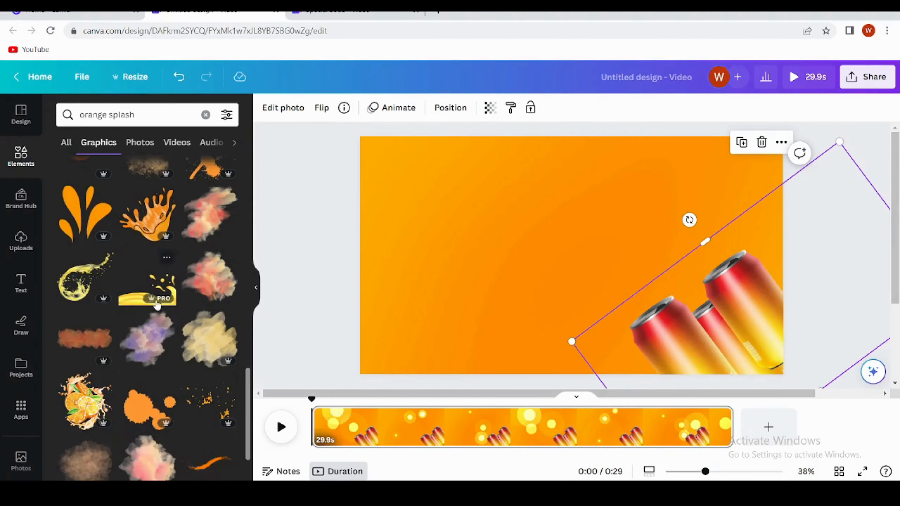
pyautogui.scroll(-2, 170, 223)
pyautogui.scroll(-3, 170, 363)
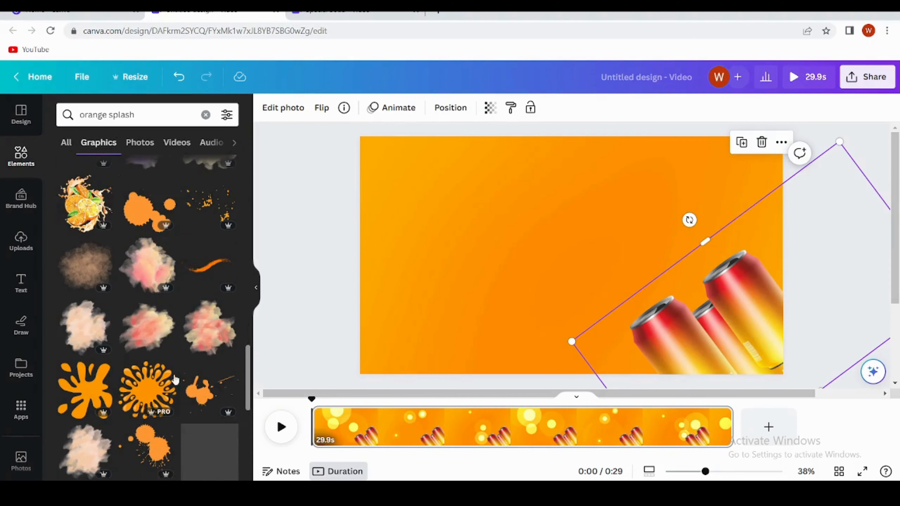
pyautogui.scroll(-3, 173, 387)
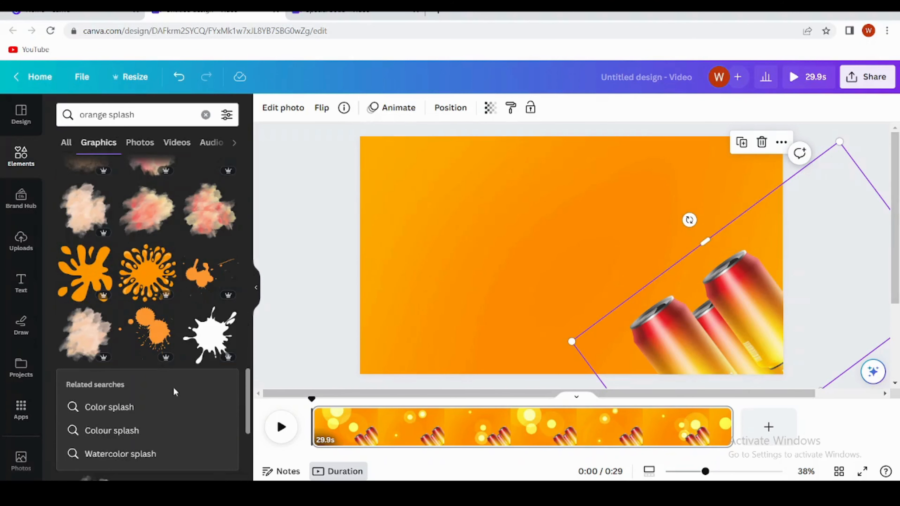
pyautogui.scroll(-5, 173, 387)
pyautogui.scroll(-5, 173, 387)
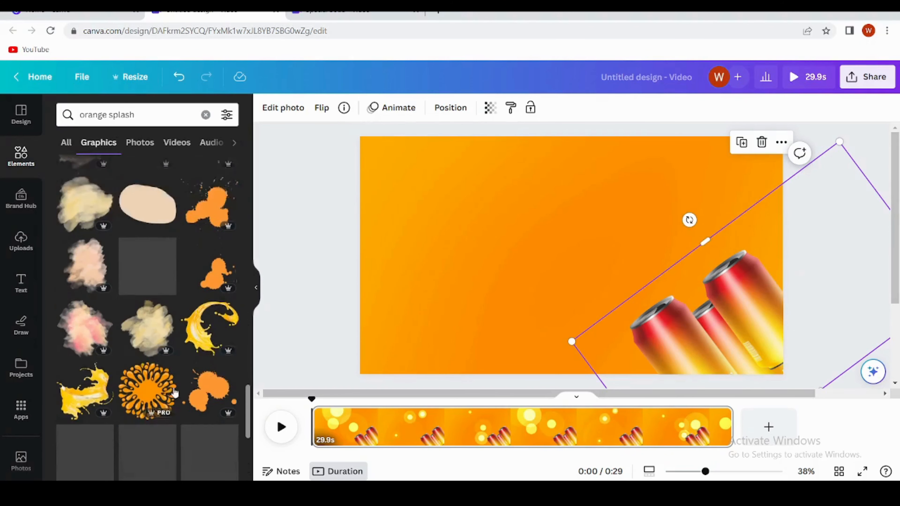
pyautogui.scroll(-5, 189, 384)
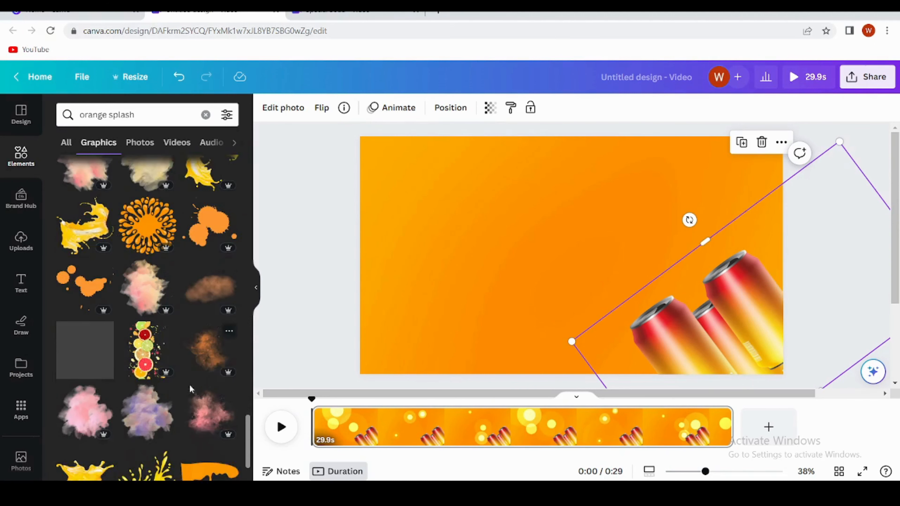
pyautogui.click(164, 399)
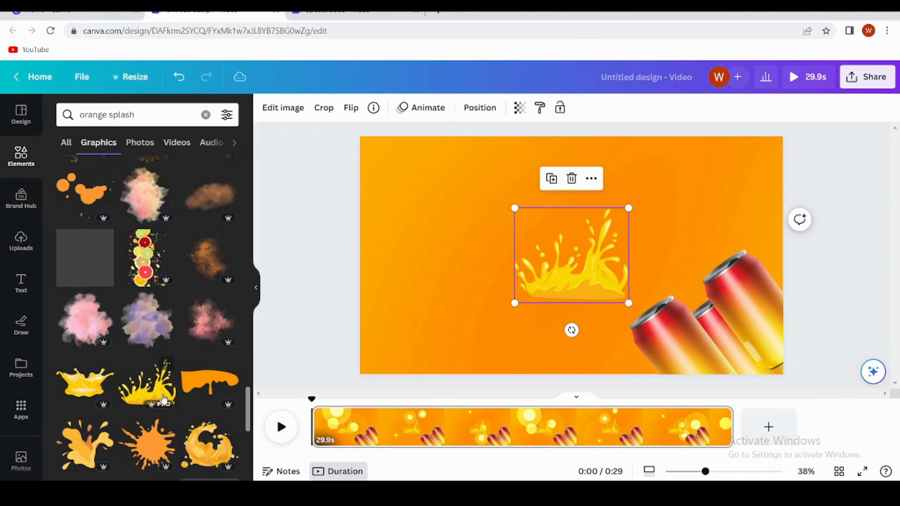
# - Move the yellow splash into the page's lower-left corner, enlarge it, and shift it slightly past the left page edge
pyautogui.moveTo(532, 289); pyautogui.dragTo(408, 342)
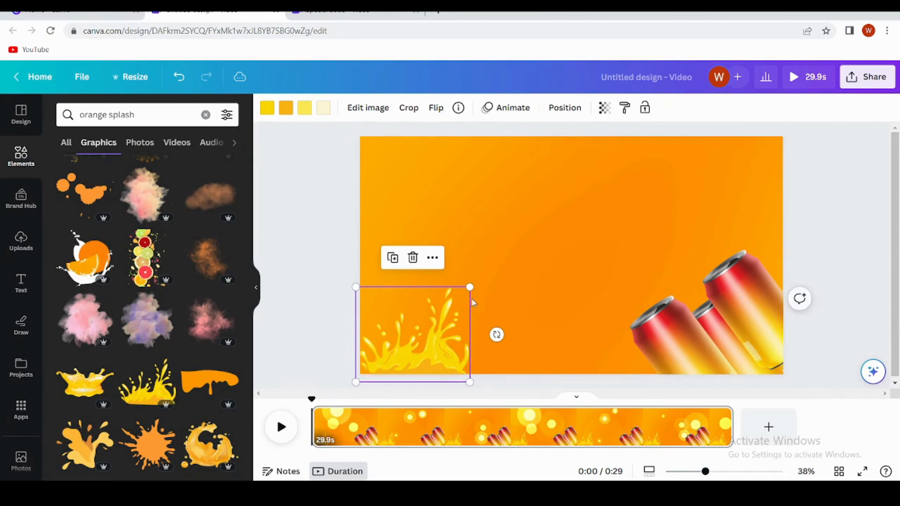
pyautogui.moveTo(469, 287); pyautogui.dragTo(517, 252)
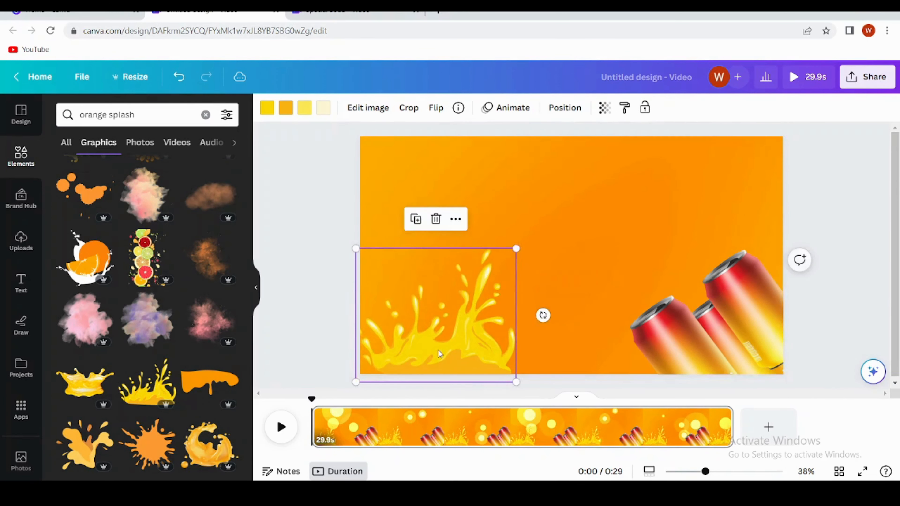
pyautogui.moveTo(437, 349); pyautogui.dragTo(430, 349)
# - Add the dripping orange slice graphic and place it partly off the page's upper-left corner
pyautogui.scroll(-1, 124, 409)
pyautogui.scroll(-5, 124, 409)
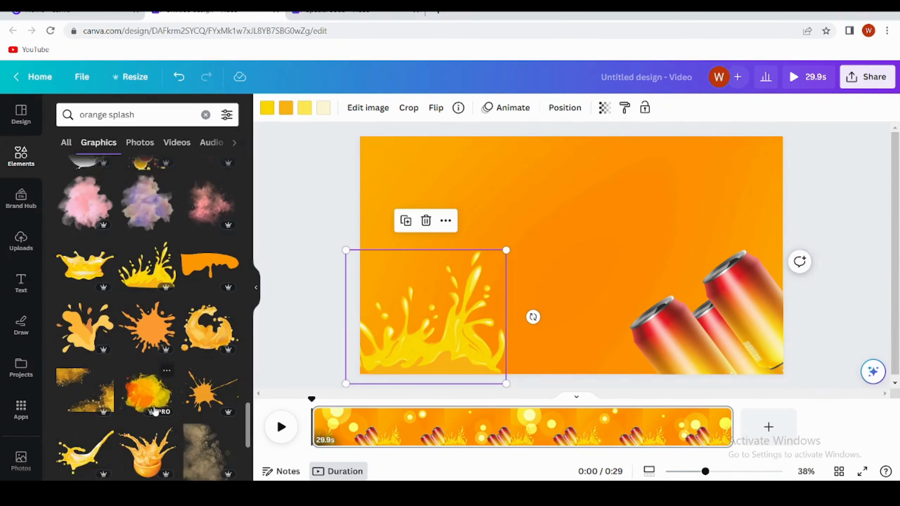
pyautogui.scroll(-5, 194, 342)
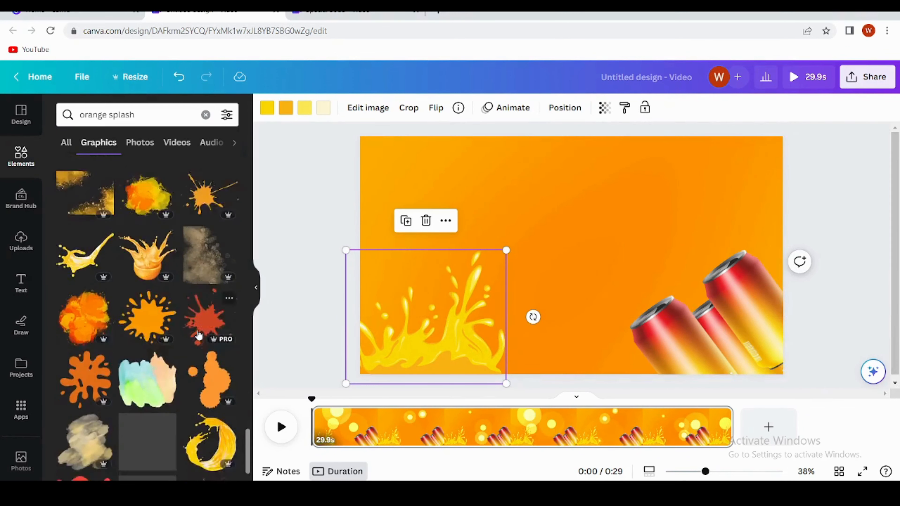
pyautogui.scroll(-4, 193, 342)
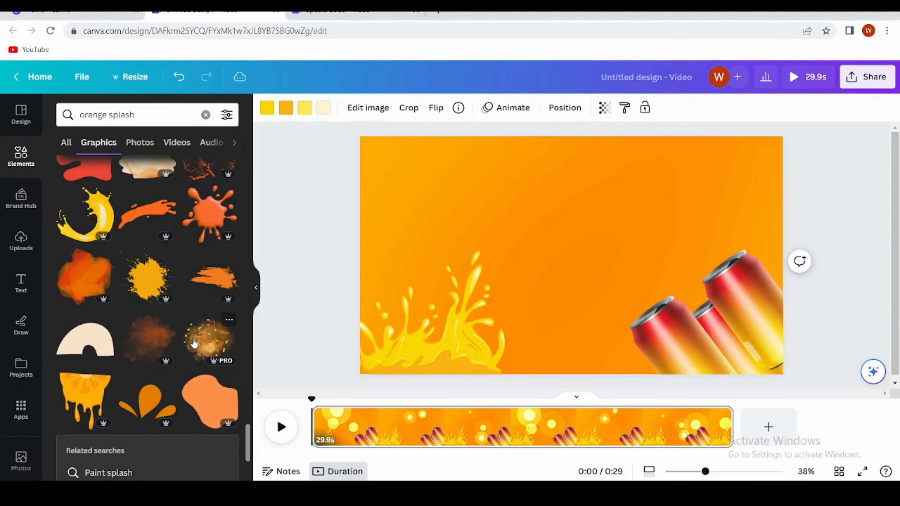
pyautogui.click(89, 399)
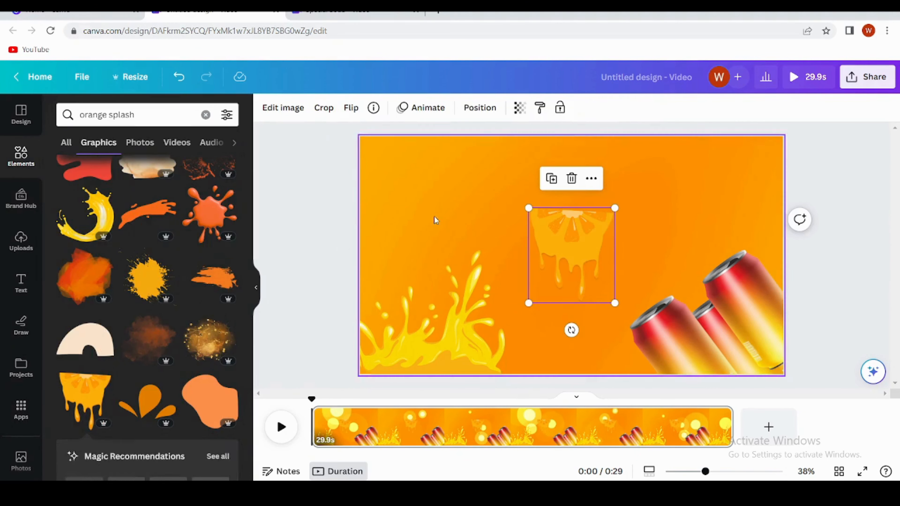
pyautogui.moveTo(561, 268); pyautogui.dragTo(389, 192)
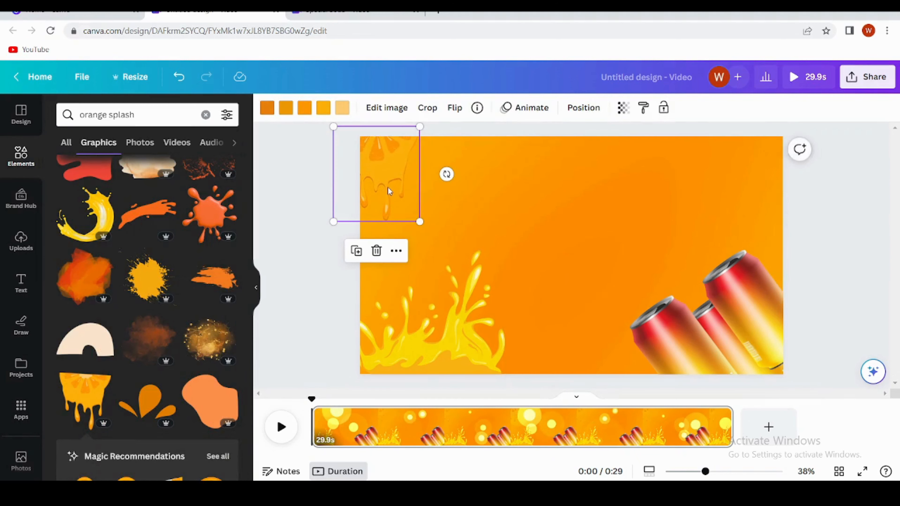
pyautogui.click(310, 280)
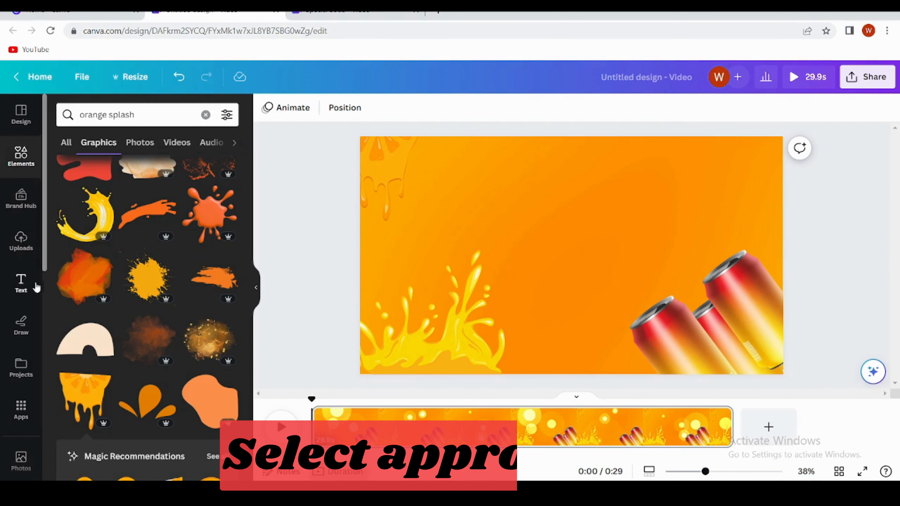
# - Add the glowing yellow script "Sparkle" neon text effect to the page
pyautogui.click(21, 283)
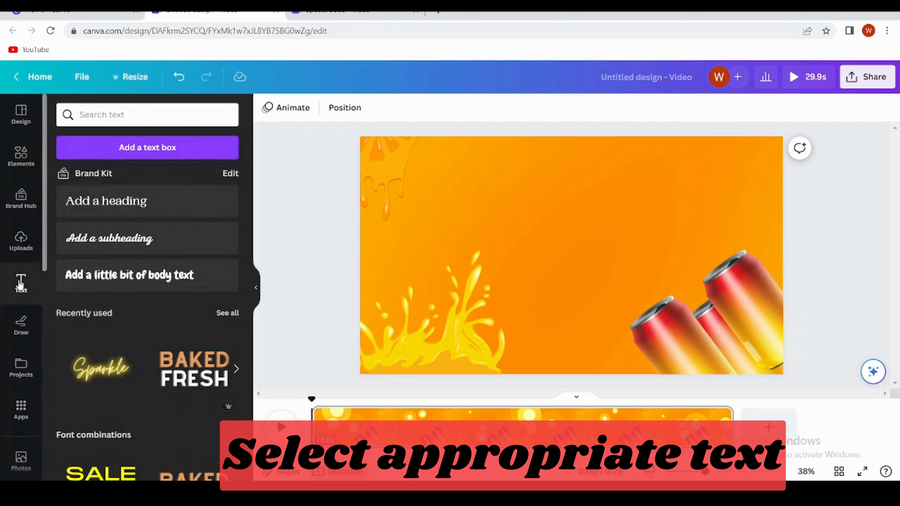
pyautogui.click(136, 333)
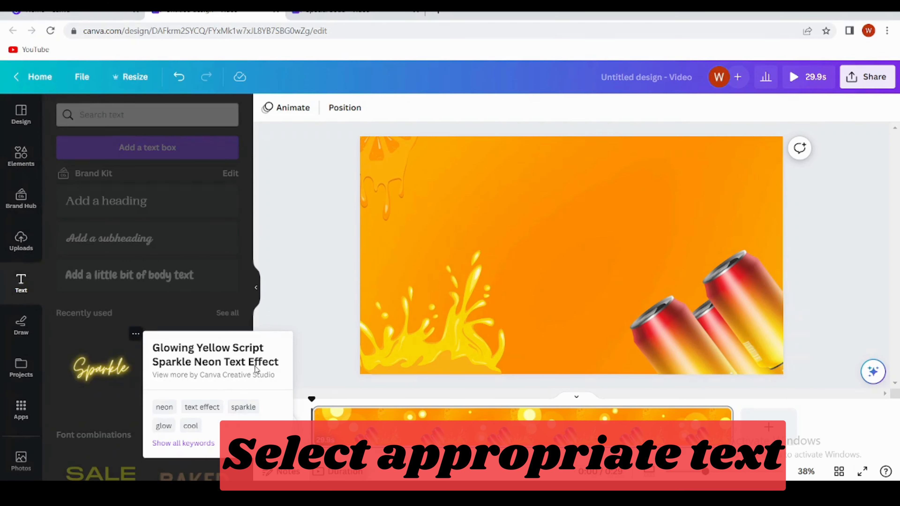
pyautogui.click(107, 379)
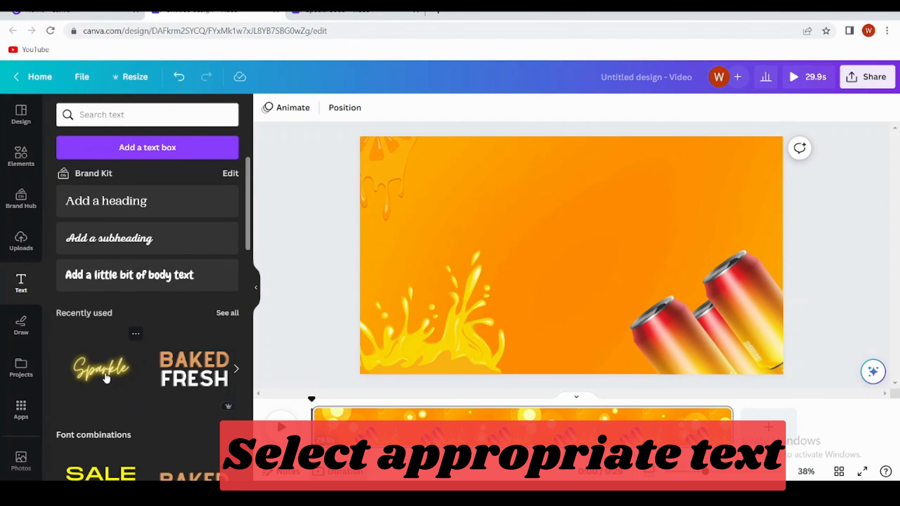
pyautogui.click(106, 379)
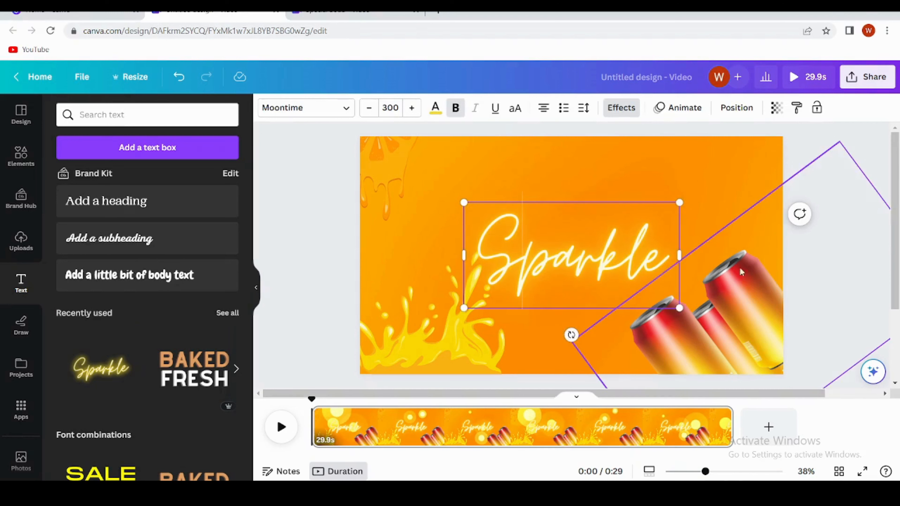
# - Replace the neon text's wording with "Special" on the first line and "Soda" on the second
pyautogui.doubleClick(665, 246)
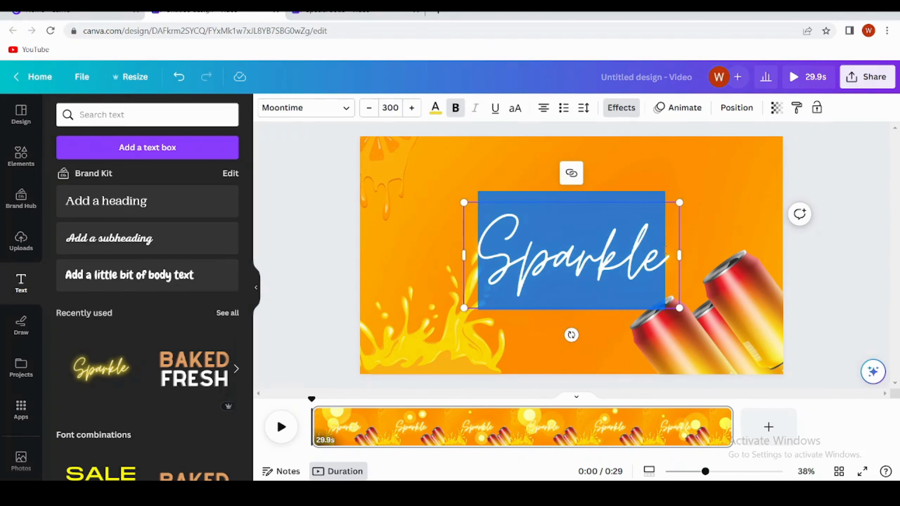
pyautogui.press('BackSpace')
pyautogui.write('Sp')
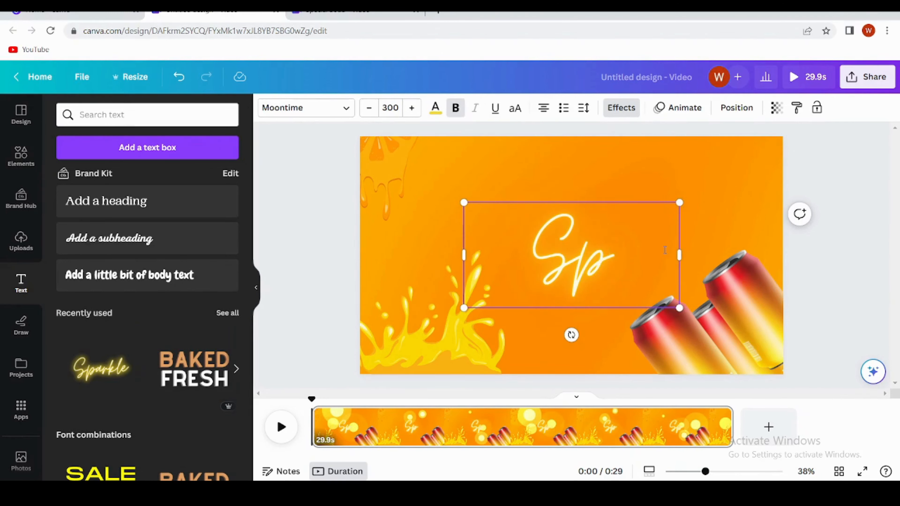
pyautogui.write('ecial')
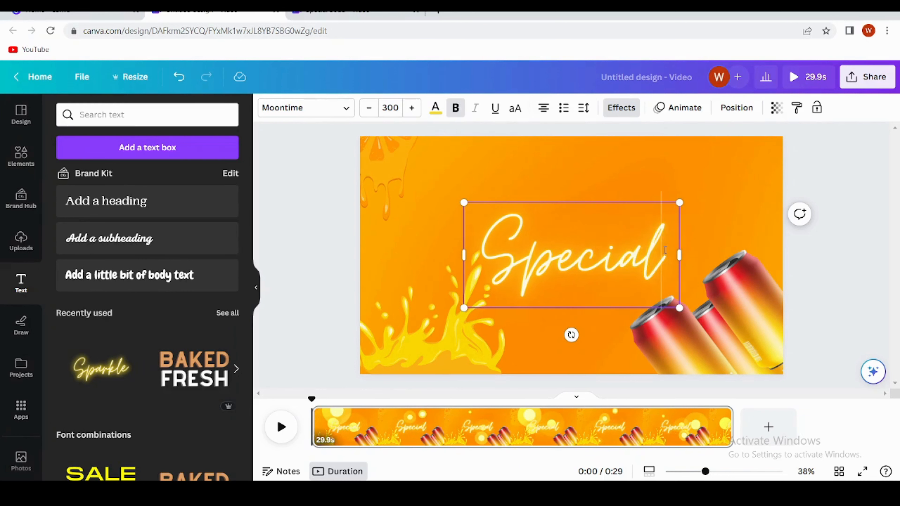
pyautogui.press('Return')
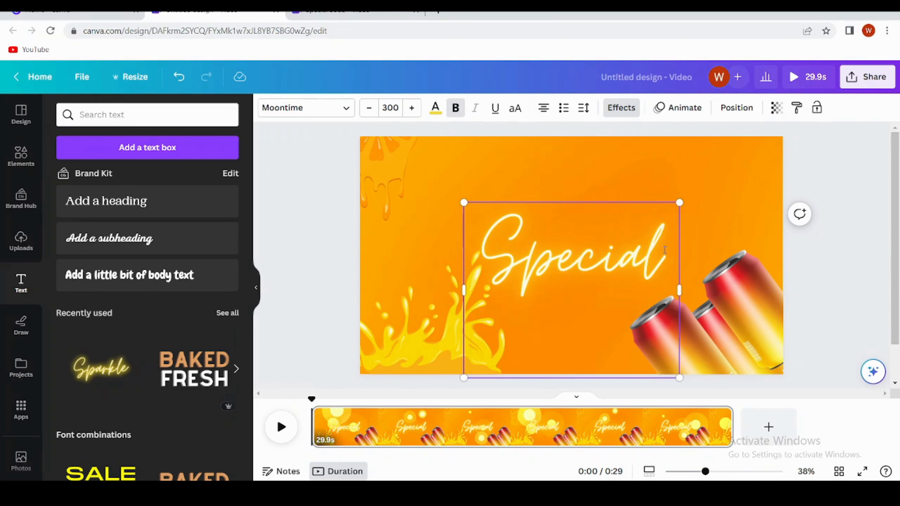
pyautogui.write('Soda')
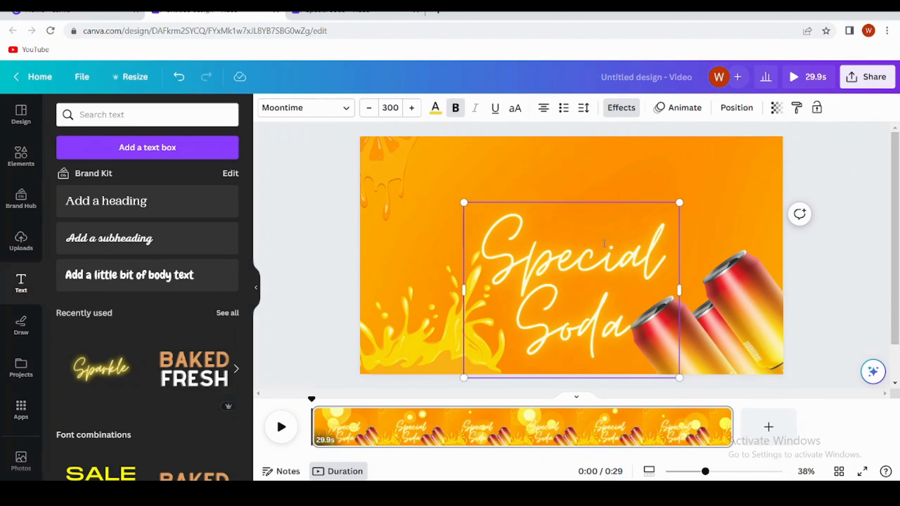
# - Tilt the "Special Soda" text steeply upward to the right, shrink it to font size 218, and place it between the splash and the cans
pyautogui.moveTo(618, 239); pyautogui.dragTo(590, 199)
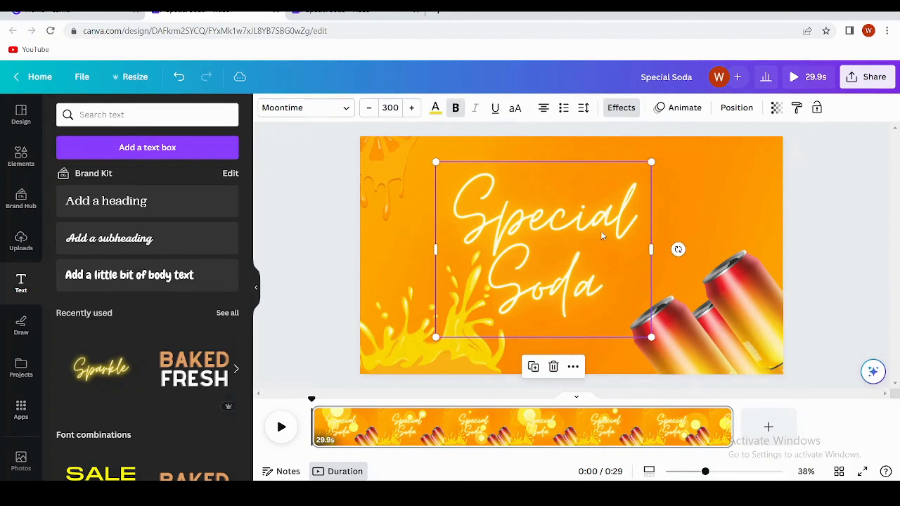
pyautogui.moveTo(678, 249); pyautogui.dragTo(624, 163)
pyautogui.moveTo(602, 239)
pyautogui.mouseDown()
pyautogui.moveTo(627, 239)
pyautogui.moveTo(617, 233)
pyautogui.mouseUp()
pyautogui.moveTo(696, 222); pyautogui.dragTo(636, 228)
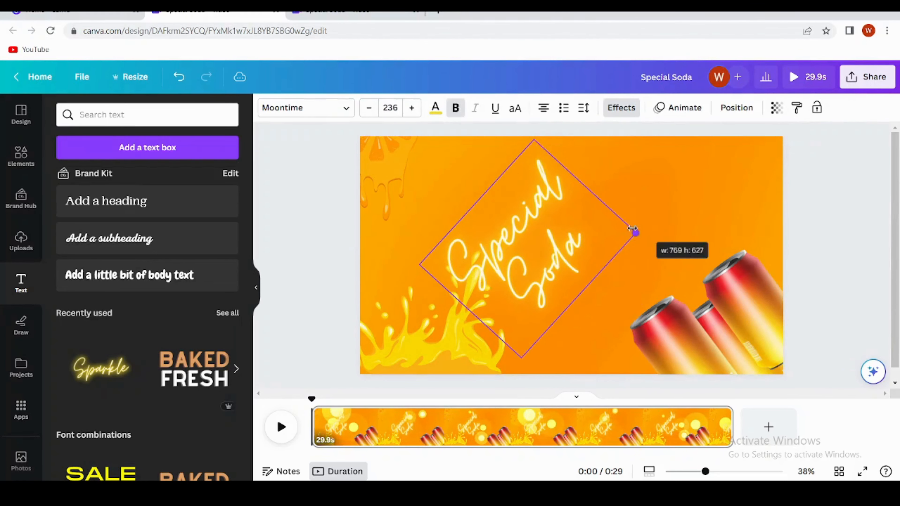
pyautogui.moveTo(575, 250); pyautogui.dragTo(592, 245)
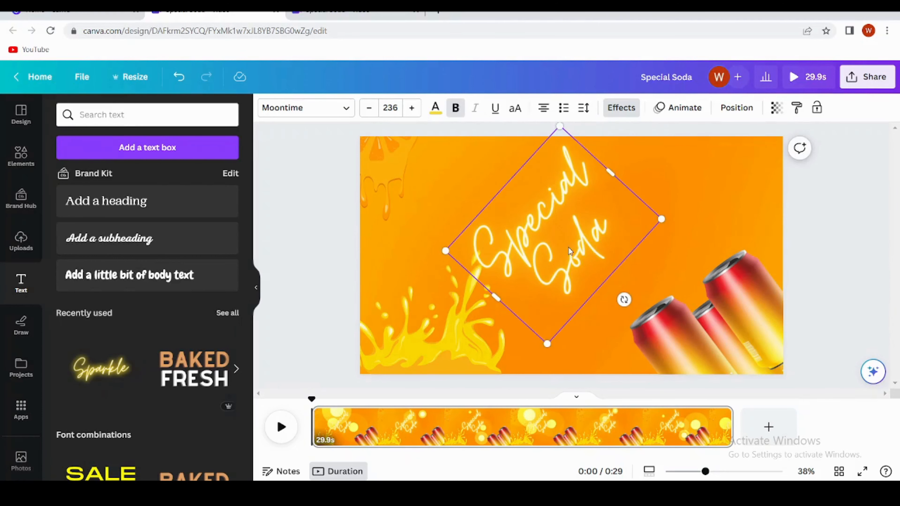
pyautogui.moveTo(569, 251); pyautogui.dragTo(558, 261)
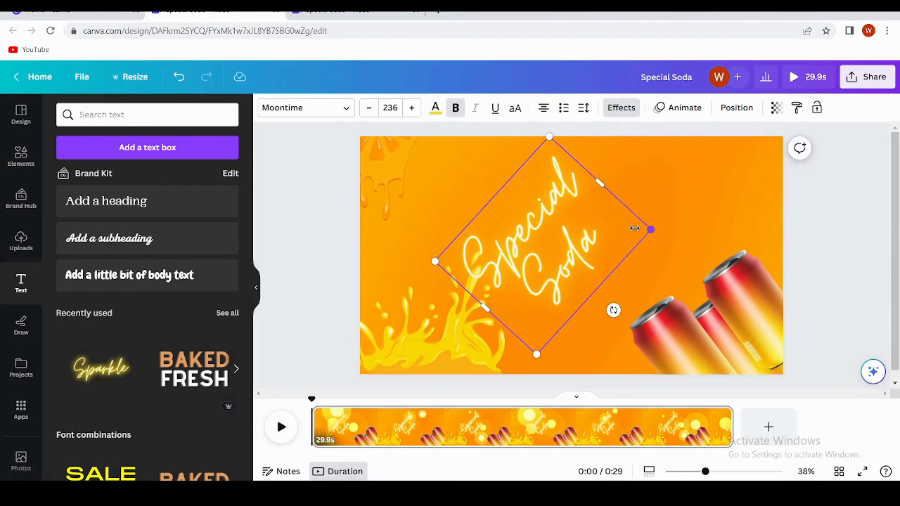
pyautogui.moveTo(651, 229); pyautogui.dragTo(598, 238)
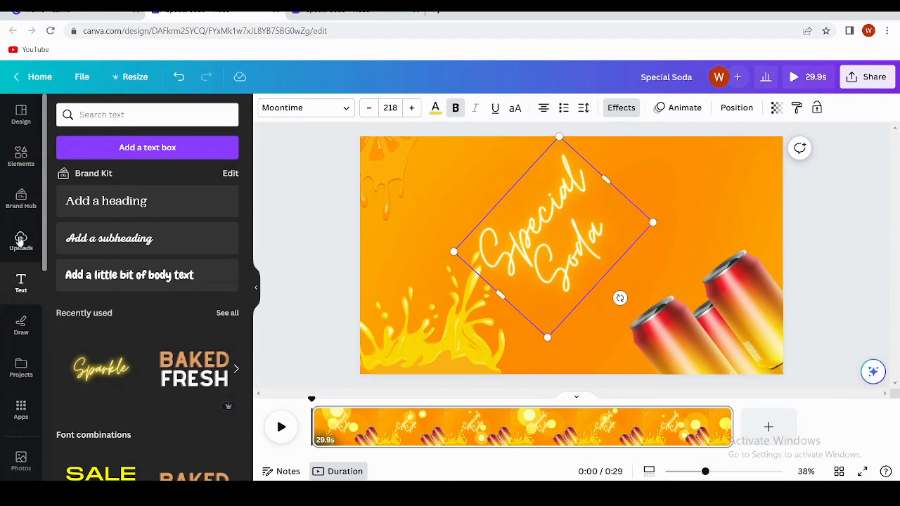
# - Search the element graphics for "20 percent off" and show all matching graphics
pyautogui.click(28, 159)
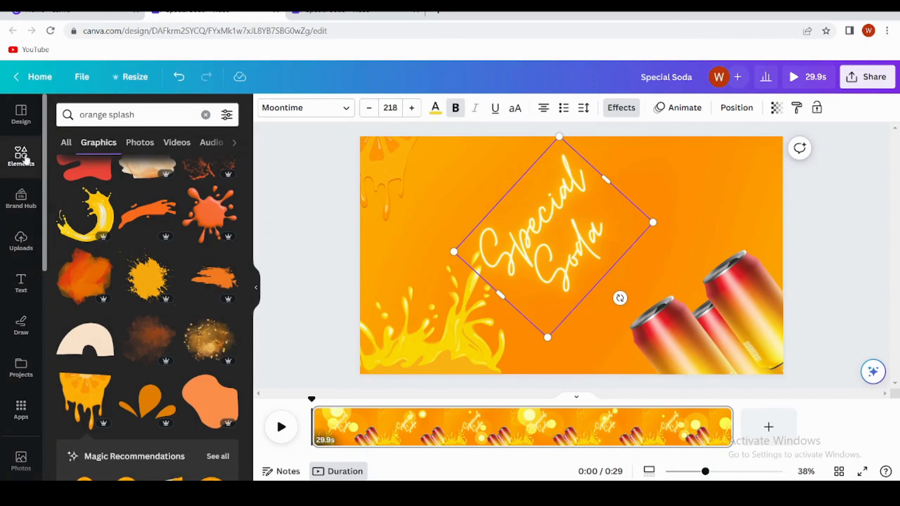
pyautogui.click(206, 116)
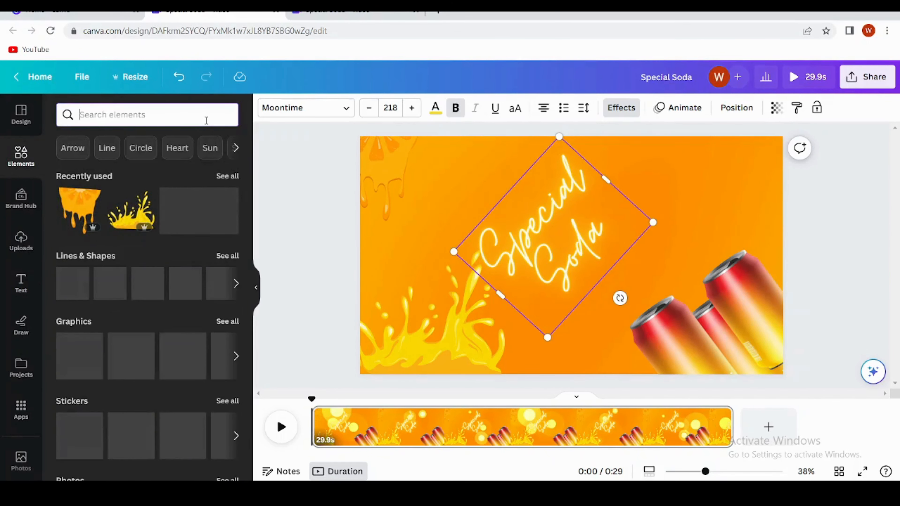
pyautogui.write('20')
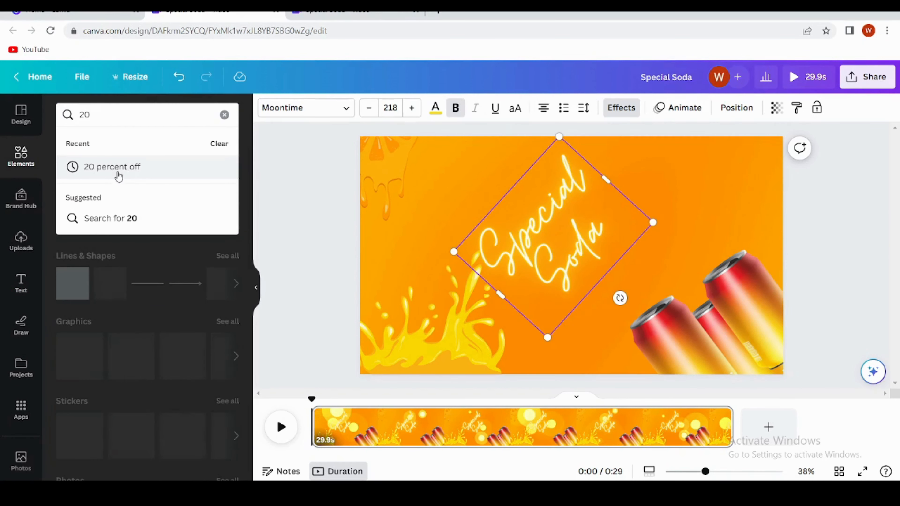
pyautogui.click(138, 169)
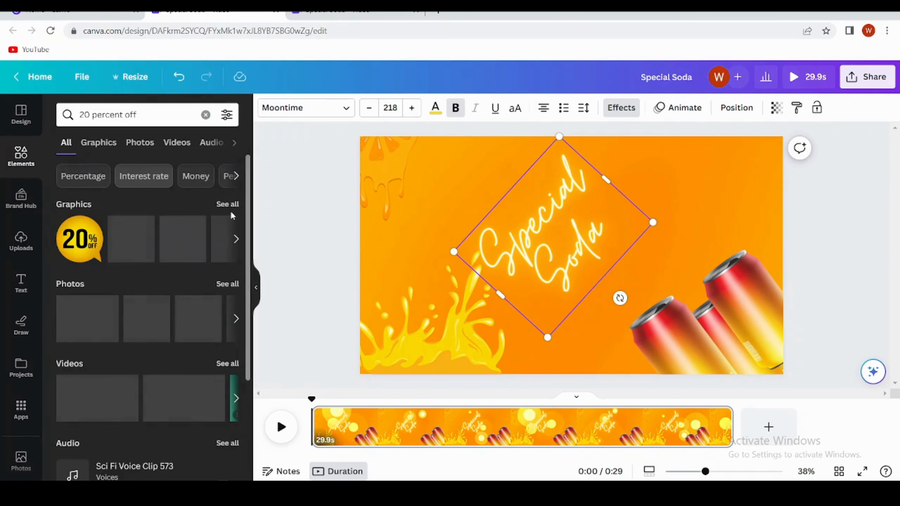
pyautogui.click(229, 206)
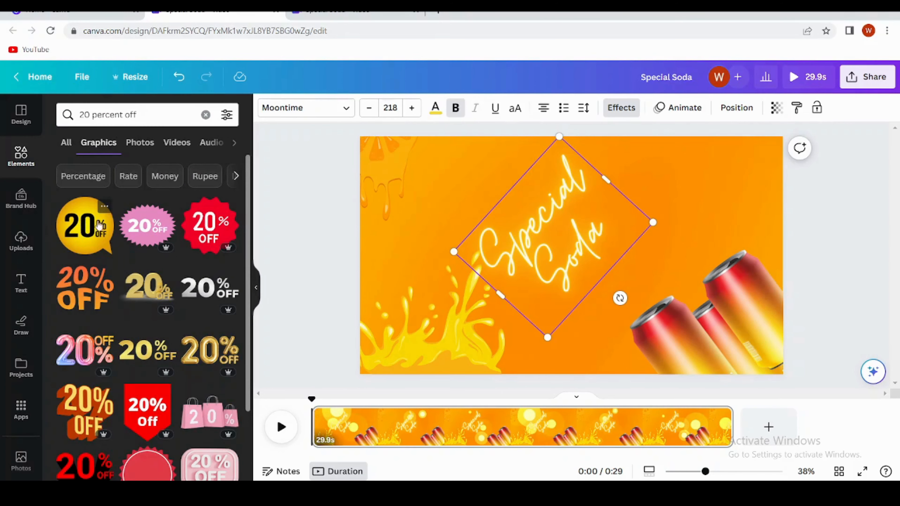
# - Add the round yellow "20% OFF" speech bubble, shrink it to about half its size, and place it above the cans
pyautogui.click(94, 225)
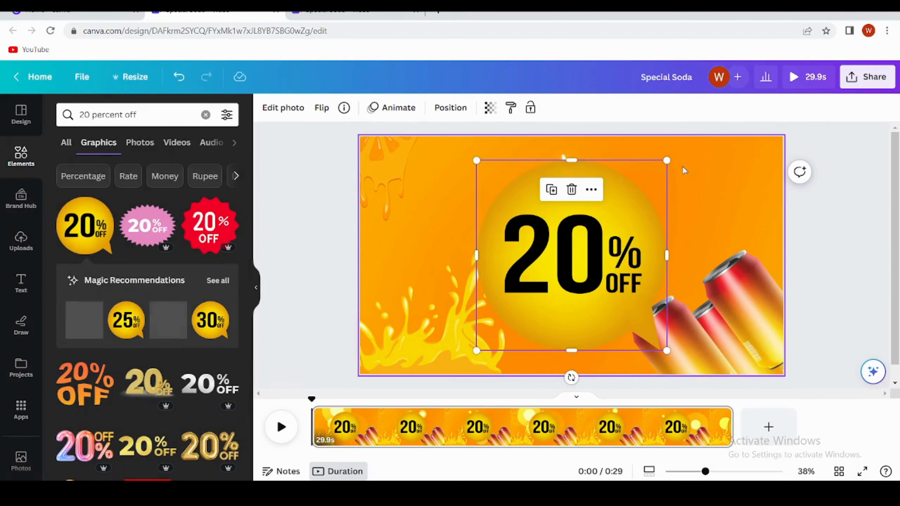
pyautogui.moveTo(665, 159); pyautogui.dragTo(566, 261)
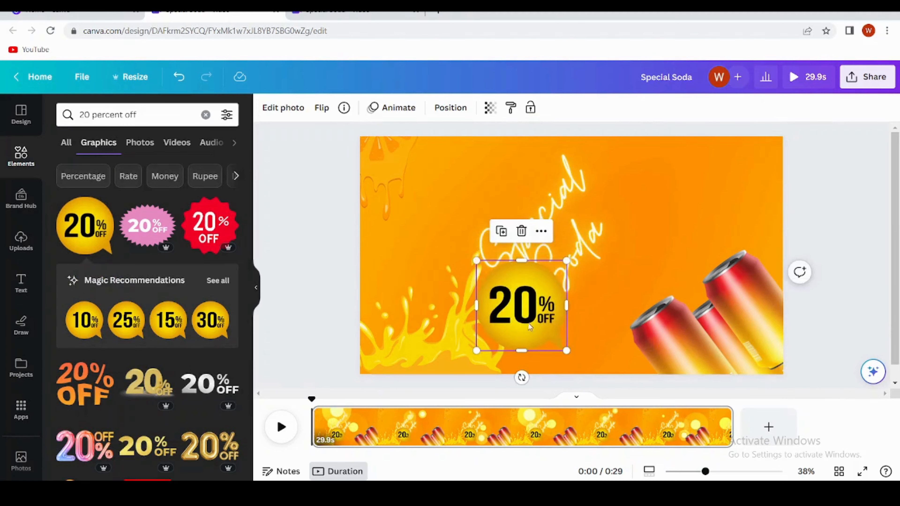
pyautogui.moveTo(531, 320); pyautogui.dragTo(699, 217)
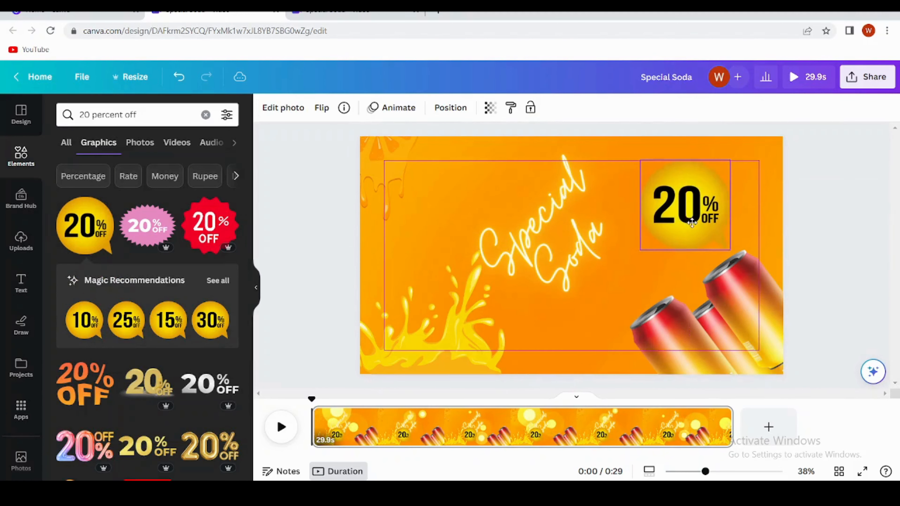
# - Apply a Glow shadow to the "20% OFF" bubble and colour it red, #DD1E1E
pyautogui.click(285, 108)
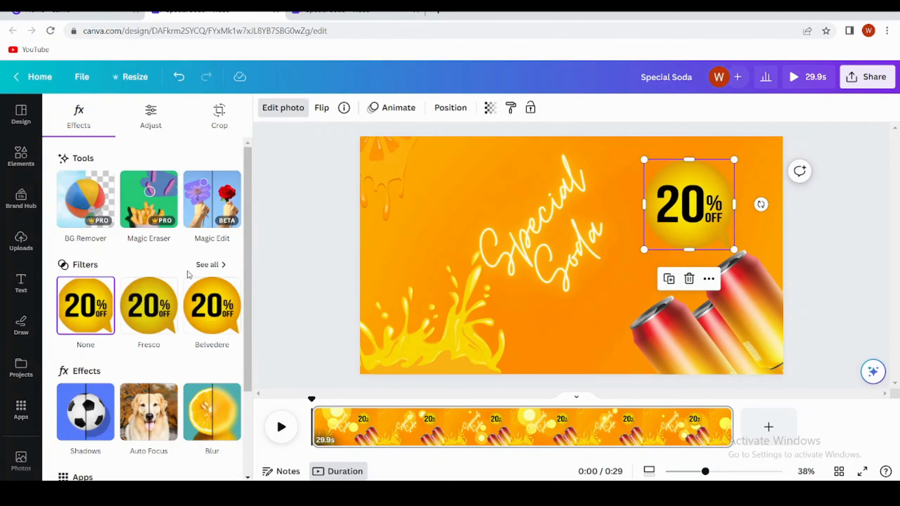
pyautogui.scroll(-3, 126, 269)
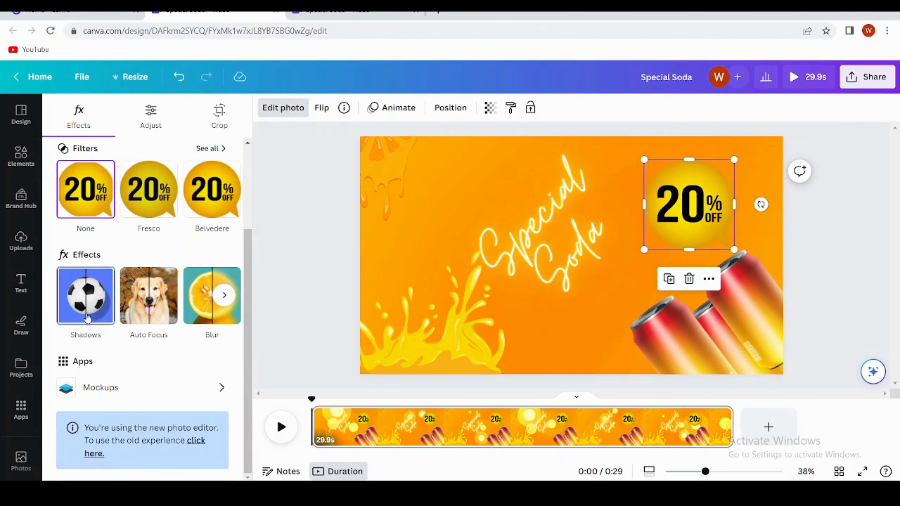
pyautogui.click(84, 307)
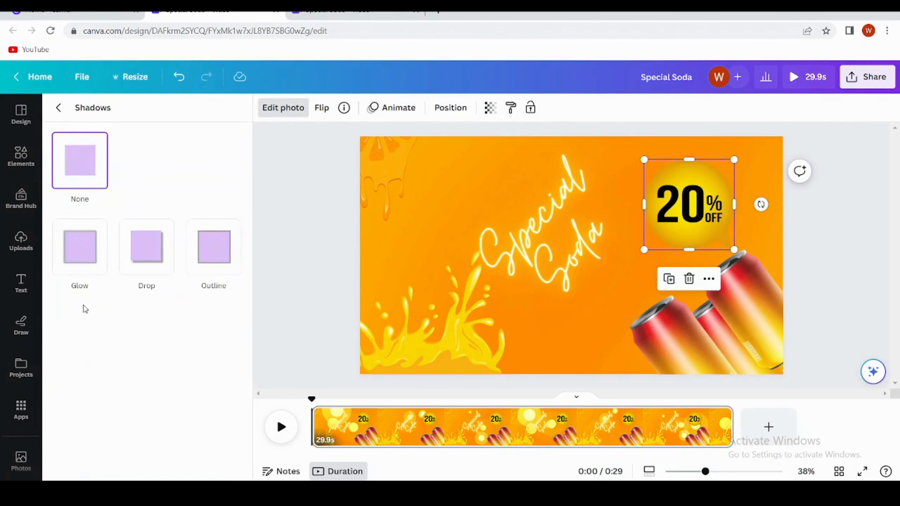
pyautogui.click(74, 252)
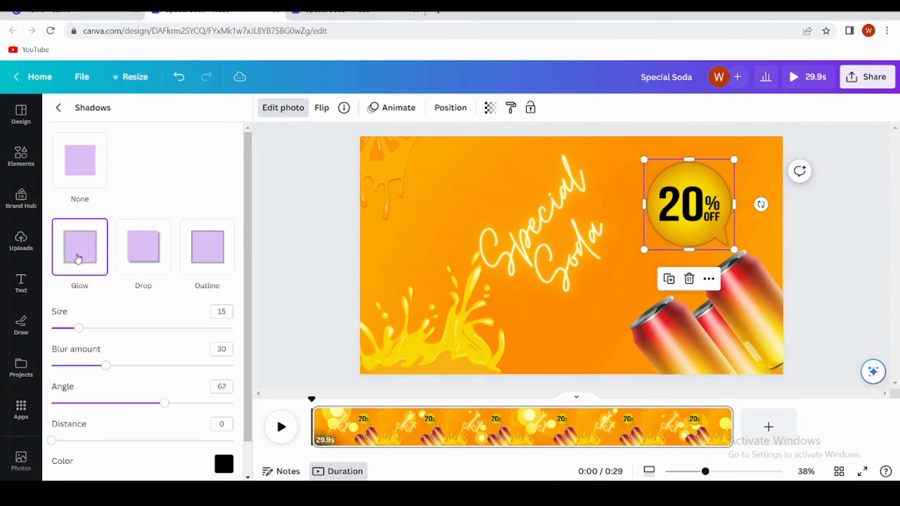
pyautogui.scroll(-1, 78, 259)
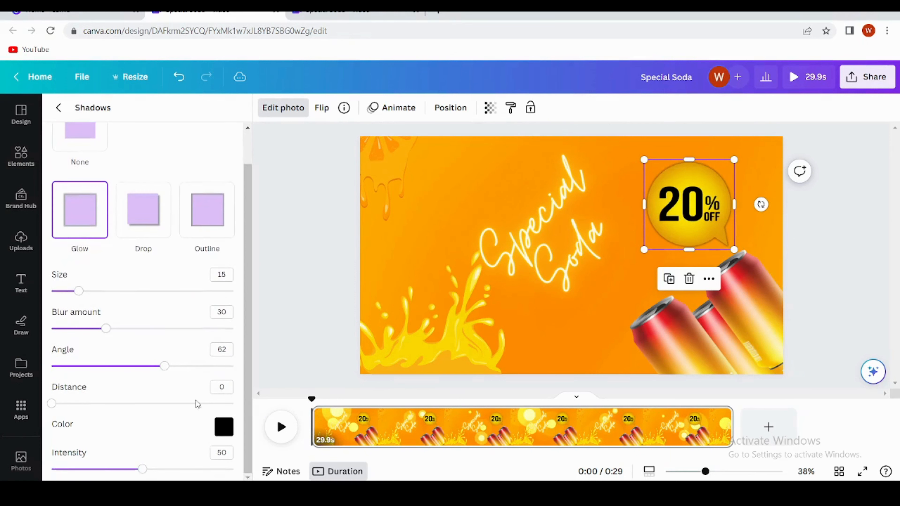
pyautogui.click(223, 427)
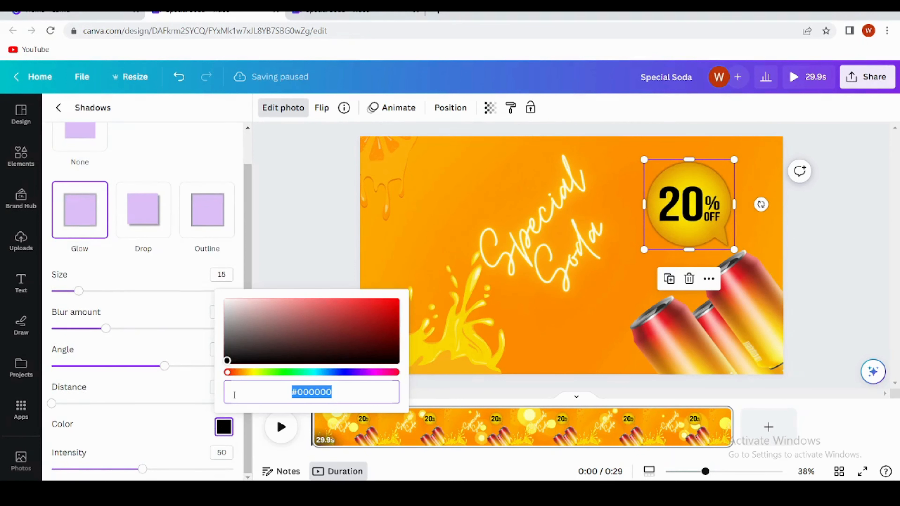
pyautogui.click(376, 308)
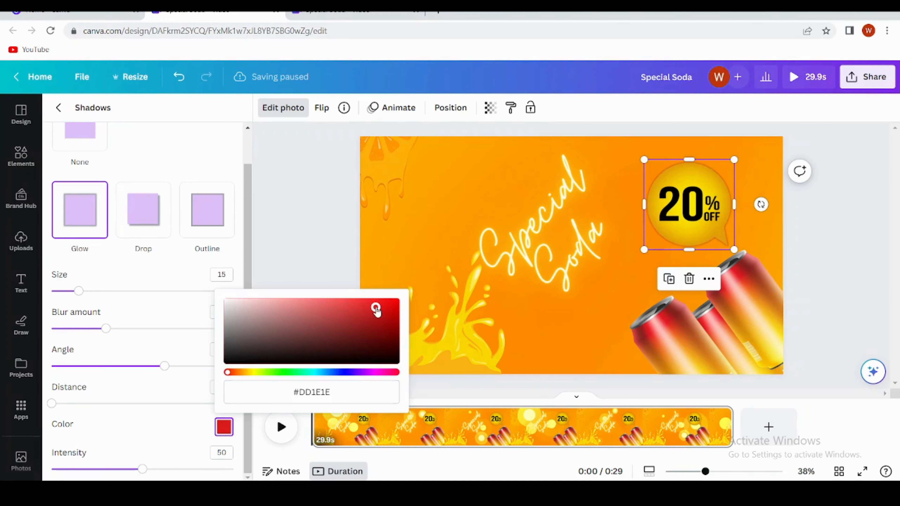
# - Set the bubble's glow to size 27, blur amount 18, angle 66 and intensity 67
pyautogui.moveTo(81, 291); pyautogui.dragTo(101, 296)
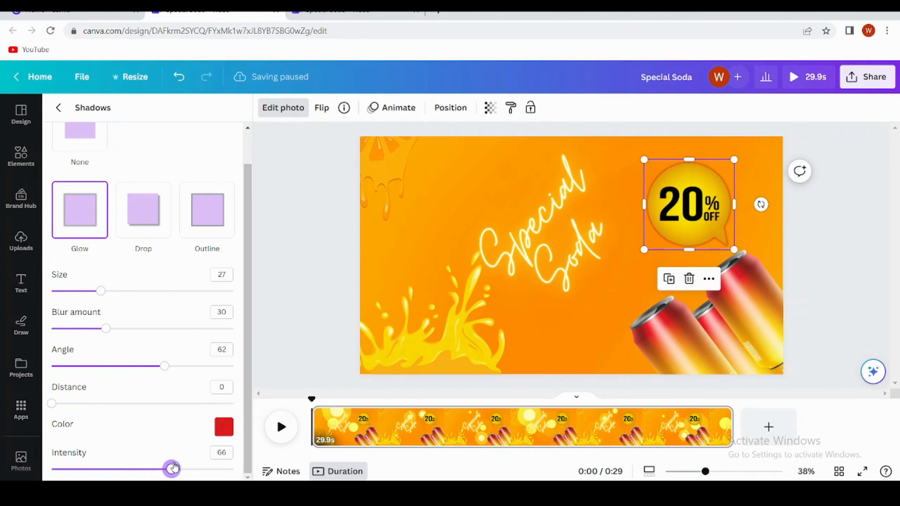
pyautogui.moveTo(90, 328); pyautogui.dragTo(85, 327)
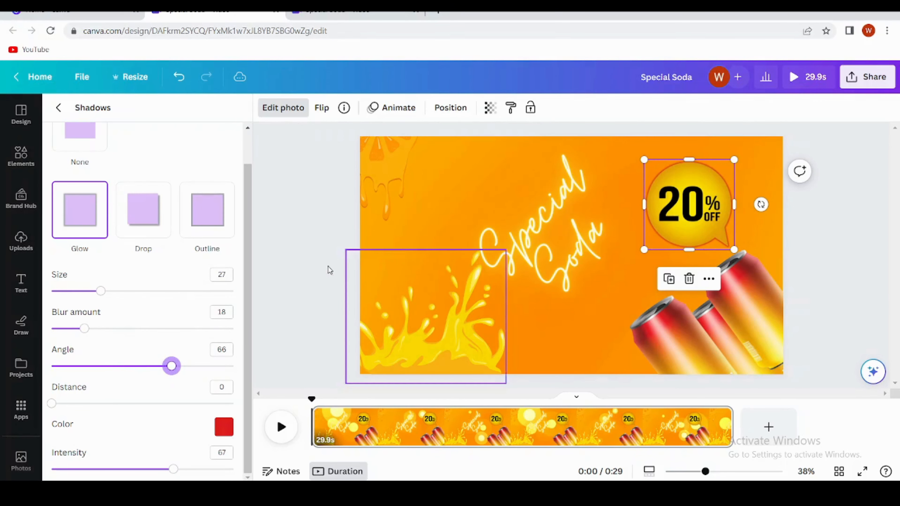
pyautogui.click(288, 311)
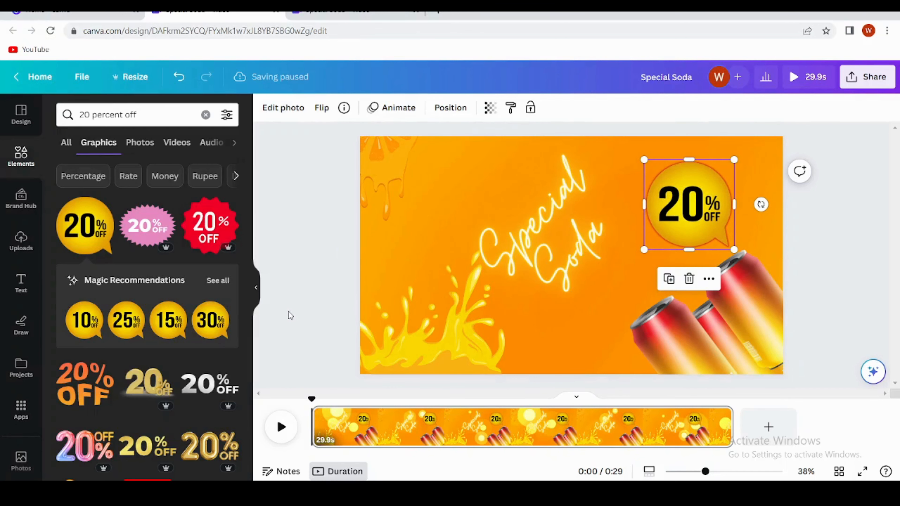
# - Search the element graphics for "Neon rectangle" and show all matching graphics
pyautogui.click(206, 115)
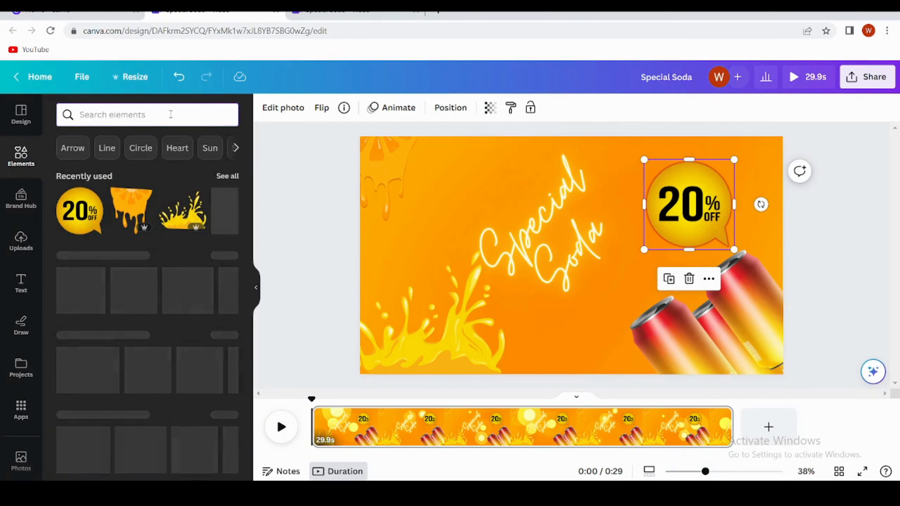
pyautogui.write('ne')
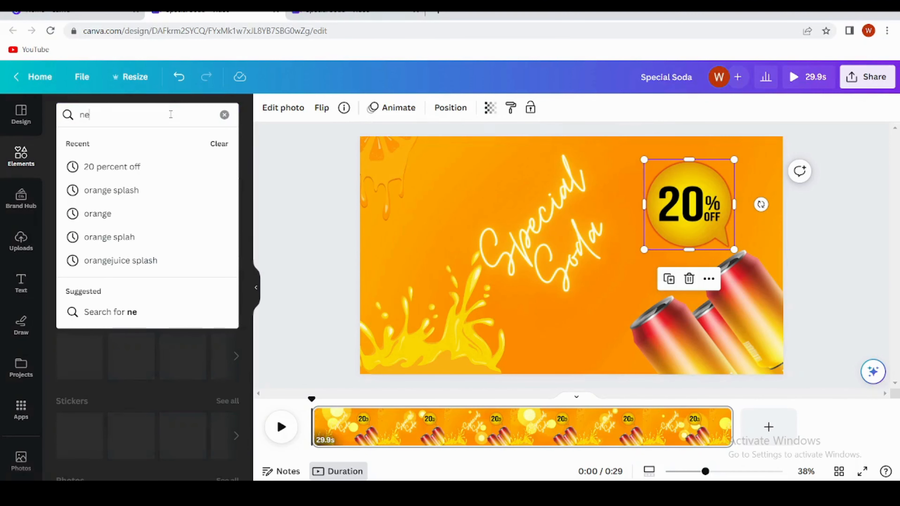
pyautogui.write('on')
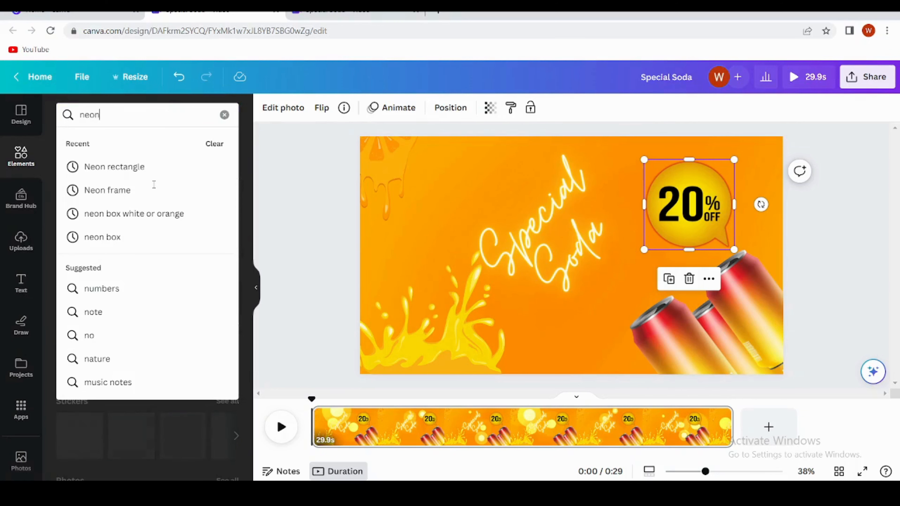
pyautogui.click(123, 169)
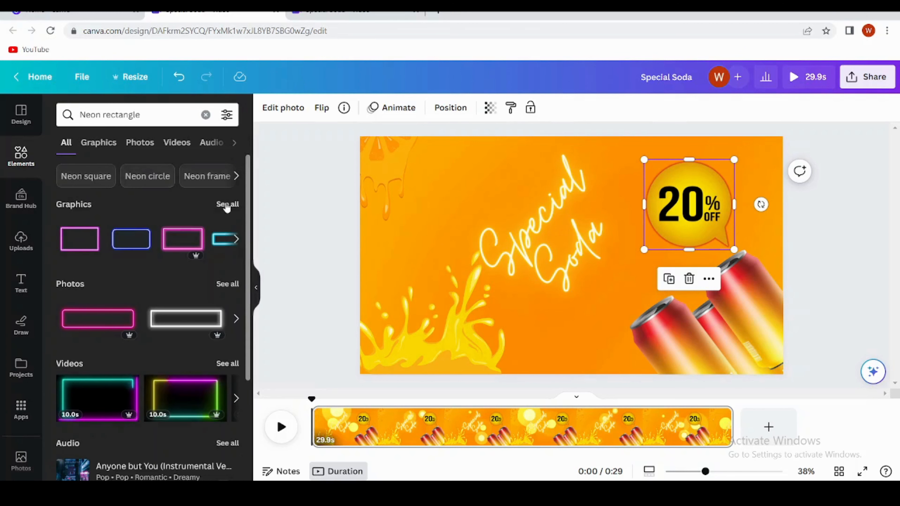
pyautogui.click(227, 205)
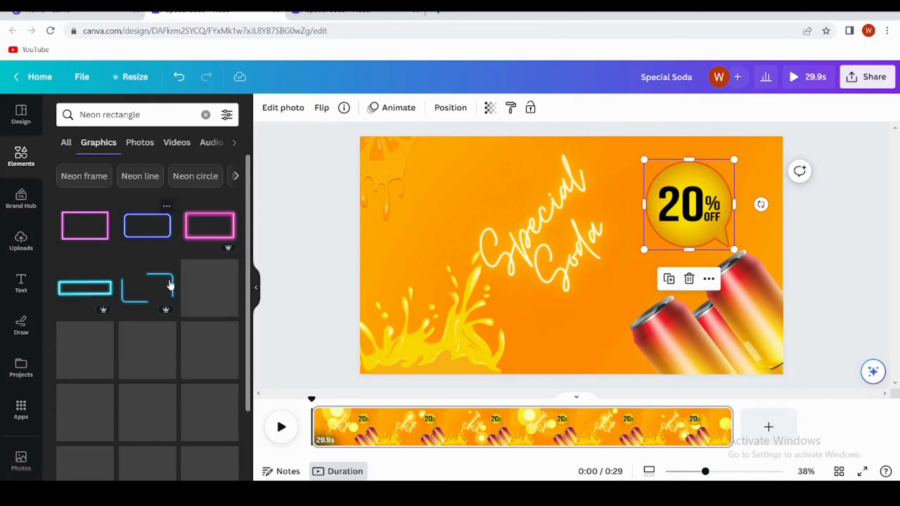
# - Add the white glowing neon rectangle, shrink it, and place it below the "Special Soda" text between the splash and the cans
pyautogui.scroll(-3, 176, 400)
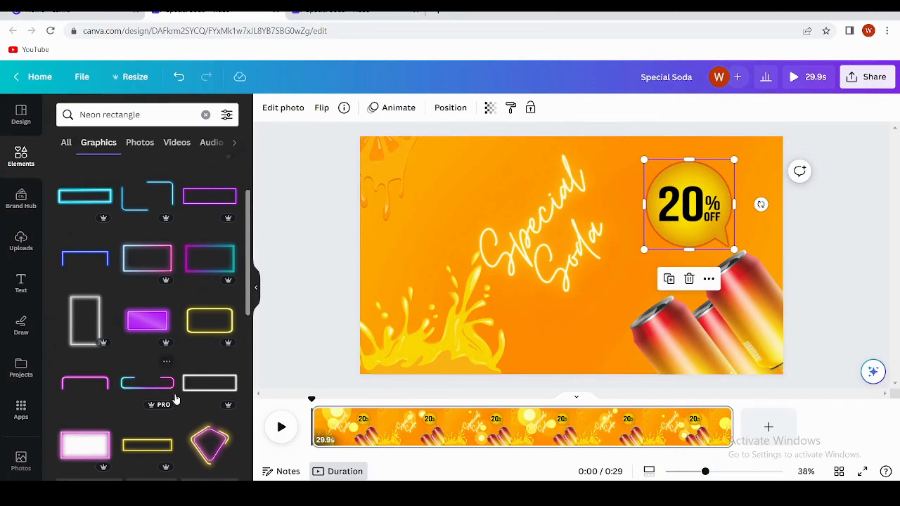
pyautogui.click(214, 393)
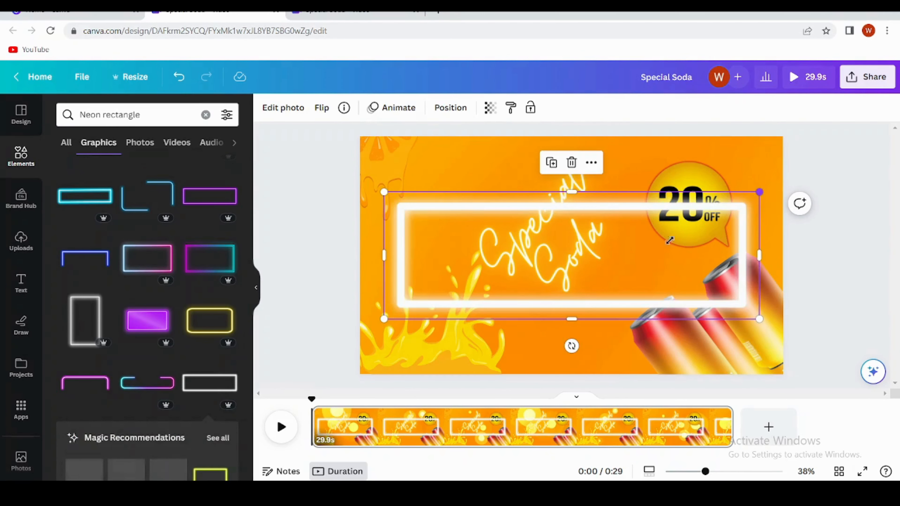
pyautogui.moveTo(669, 241); pyautogui.dragTo(602, 349)
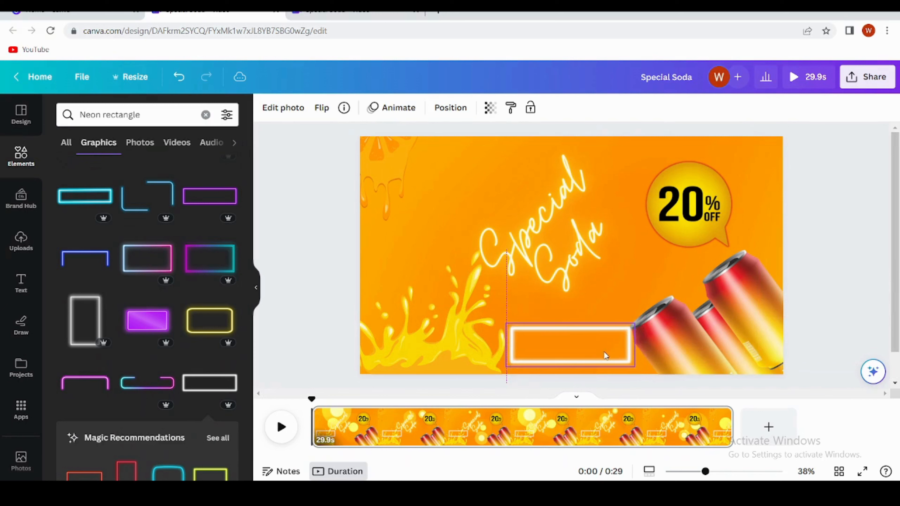
# - Add a heading text, shrink it to font size 49.4, and place it inside the white neon rectangle
pyautogui.click(21, 283)
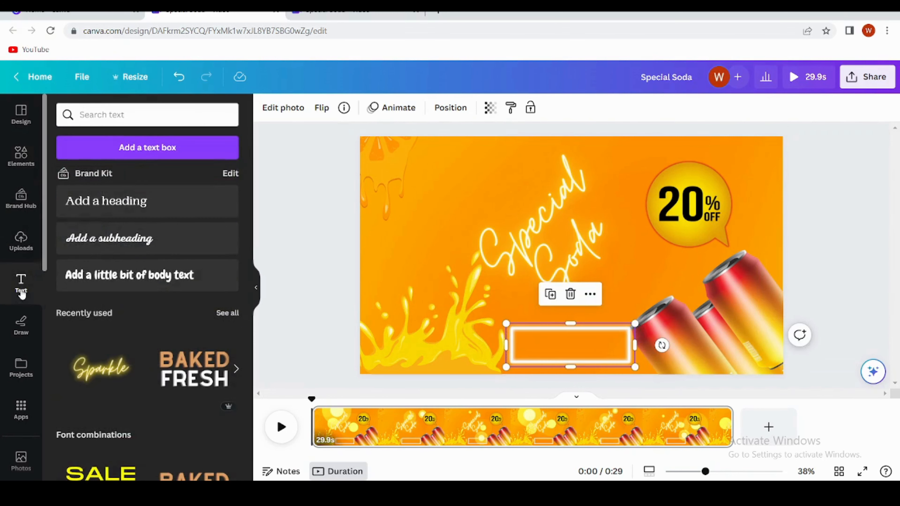
pyautogui.click(126, 209)
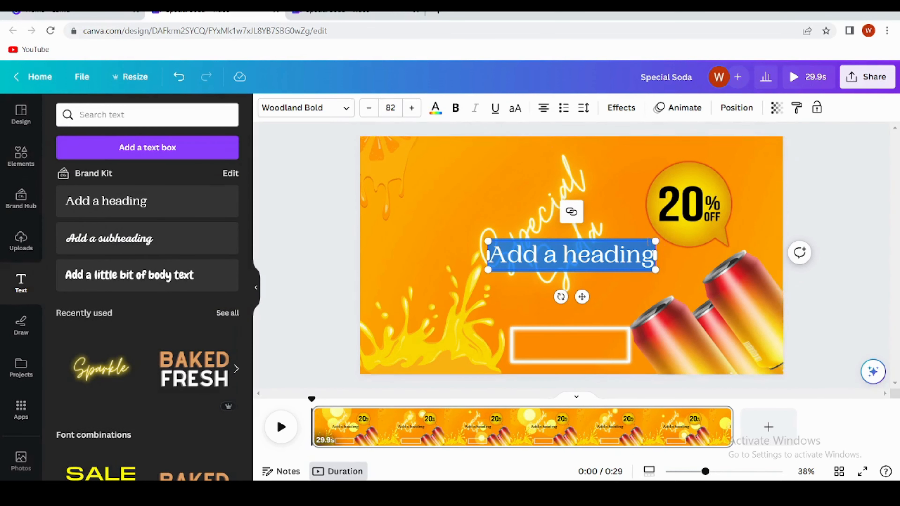
pyautogui.moveTo(627, 261); pyautogui.dragTo(592, 272)
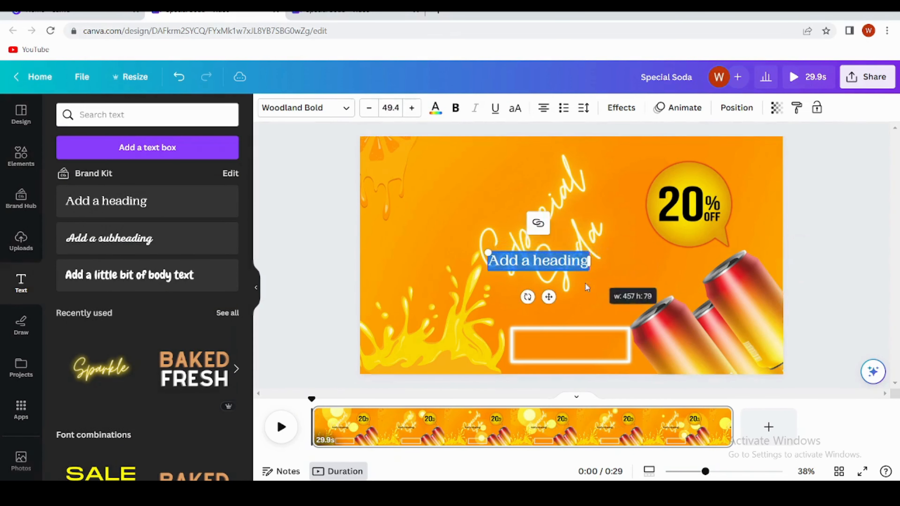
pyautogui.moveTo(547, 302); pyautogui.dragTo(581, 381)
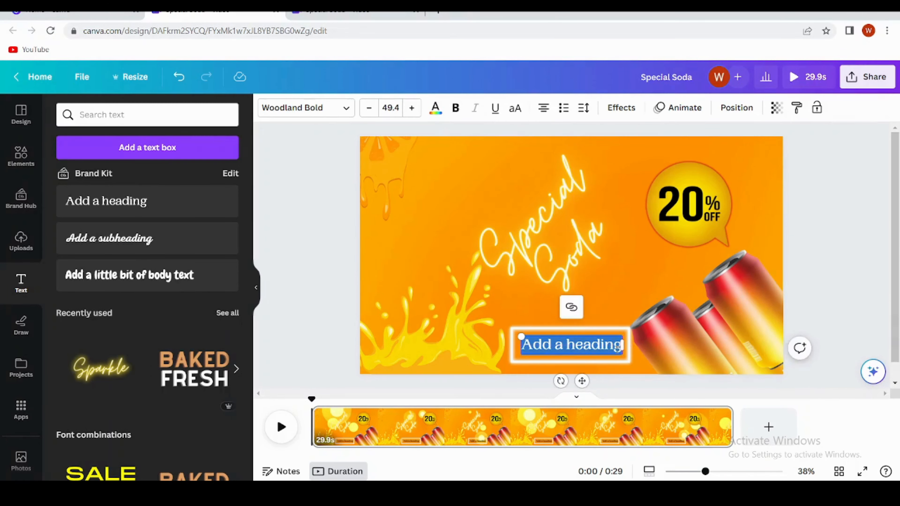
# - Replace the heading's wording inside the neon rectangle with "Order Now"
pyautogui.doubleClick(617, 347)
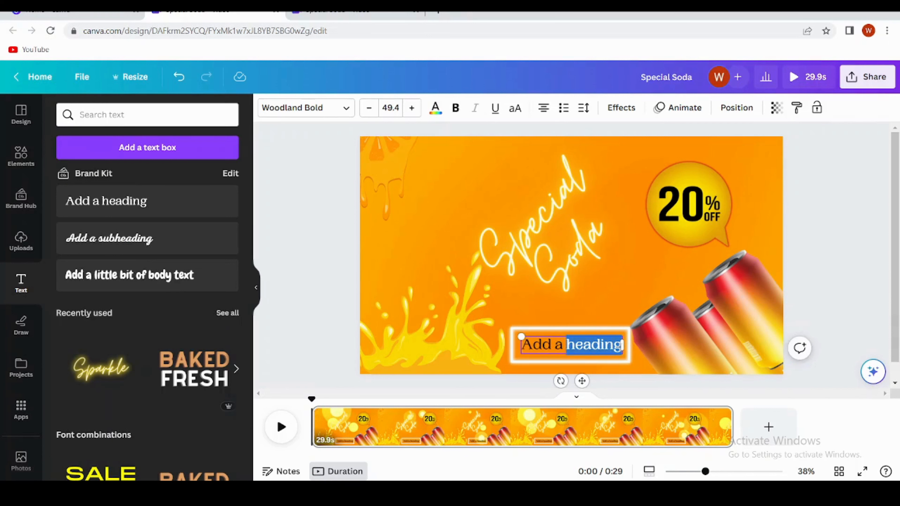
pyautogui.hotkey('ctrl', 'a')
pyautogui.press('BackSpace')
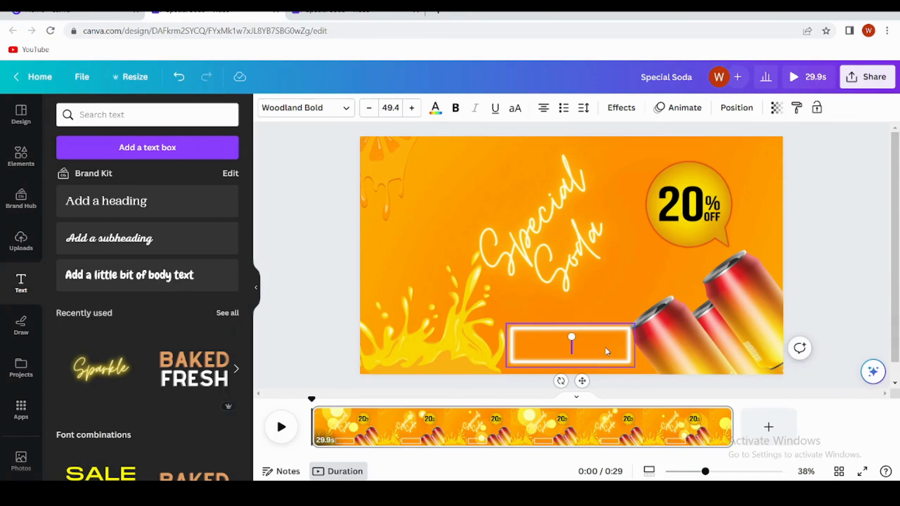
pyautogui.write('Order Now')
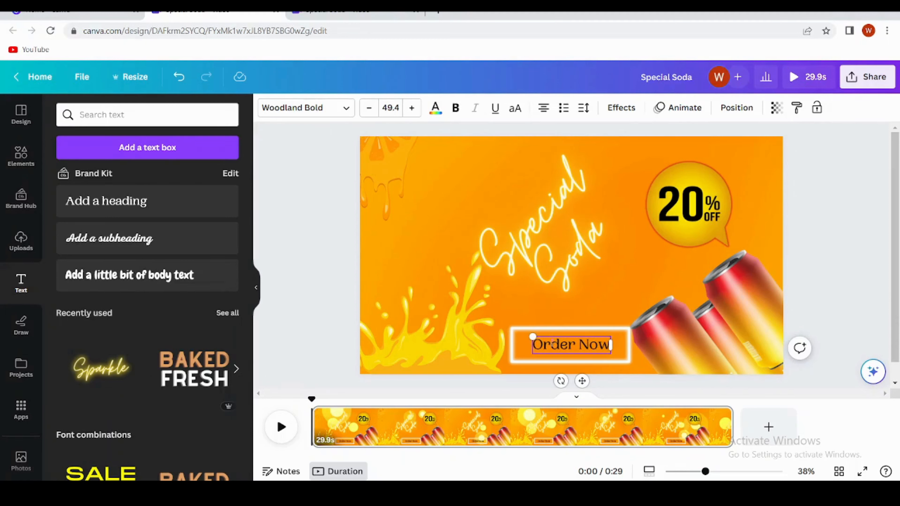
# - Enlarge the "Order Now" text to about font size 60 and centre it in the neon rectangle
pyautogui.moveTo(531, 336); pyautogui.dragTo(515, 332)
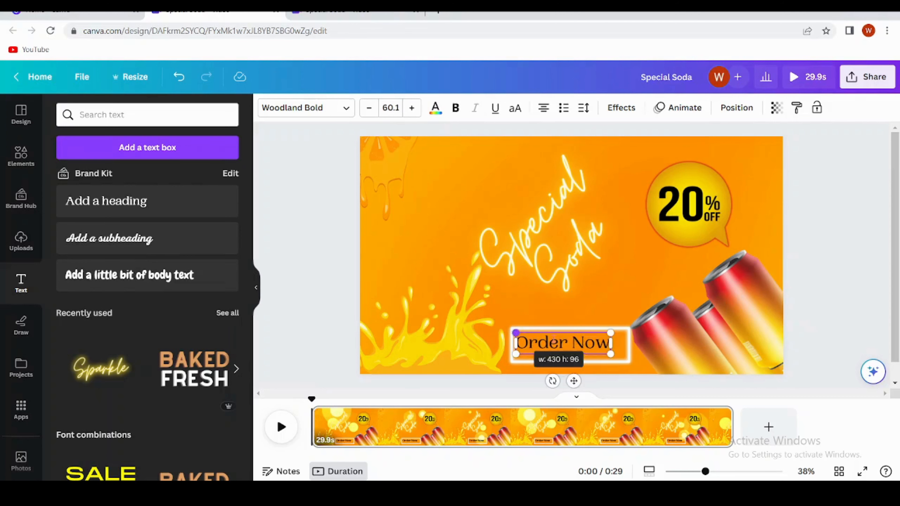
pyautogui.moveTo(572, 381); pyautogui.dragTo(582, 384)
pyautogui.click(470, 183)
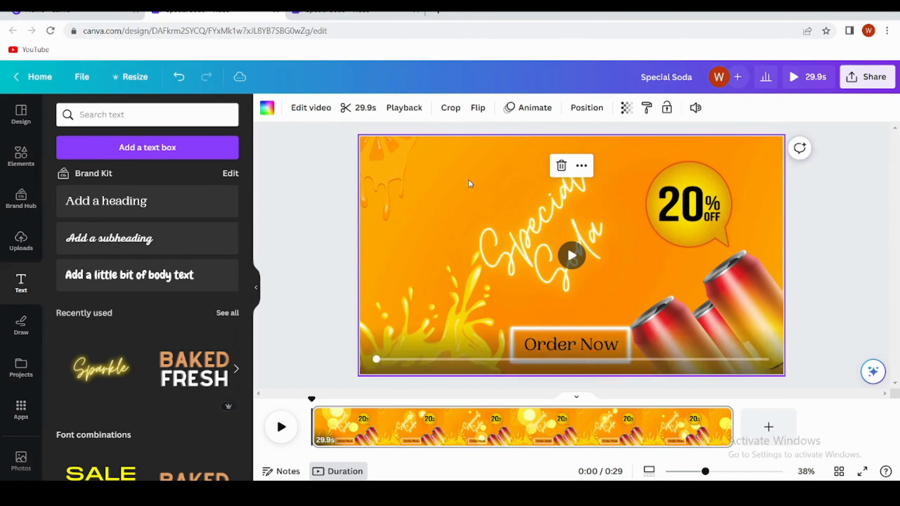
# - Try the Simple, Sleek, Fun, Chill and Disco page animations, and apply the Party animation to the page
pyautogui.click(528, 107)
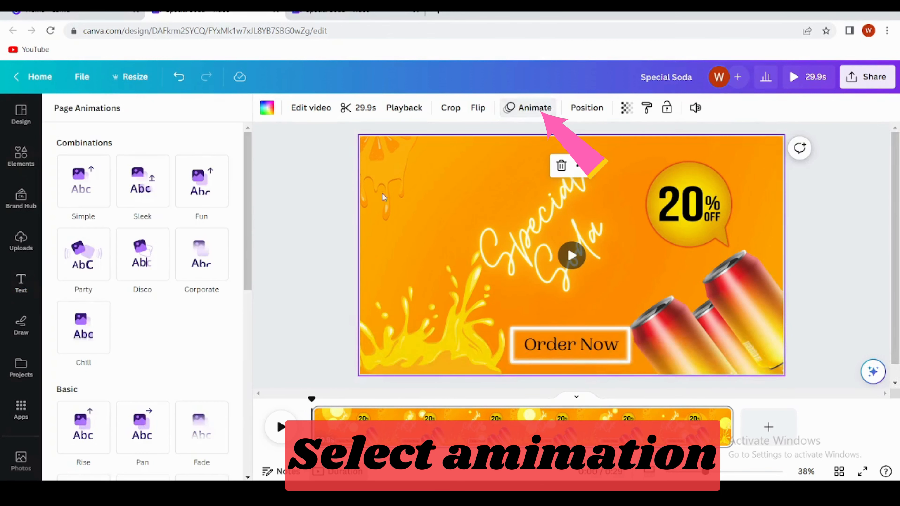
pyautogui.click(87, 205)
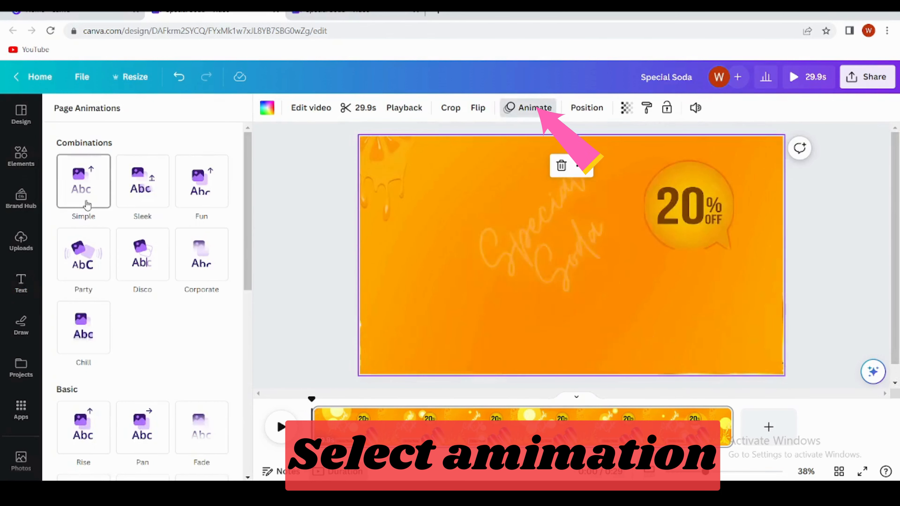
pyautogui.click(141, 194)
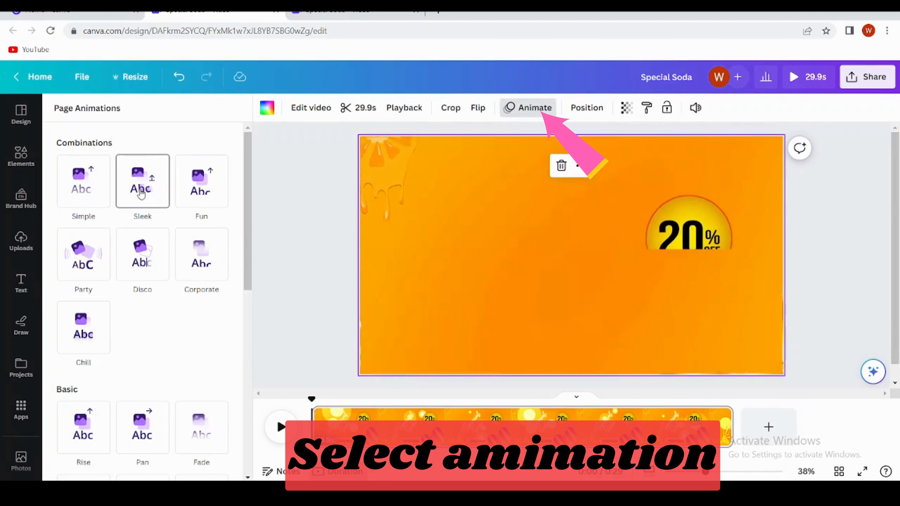
pyautogui.click(195, 193)
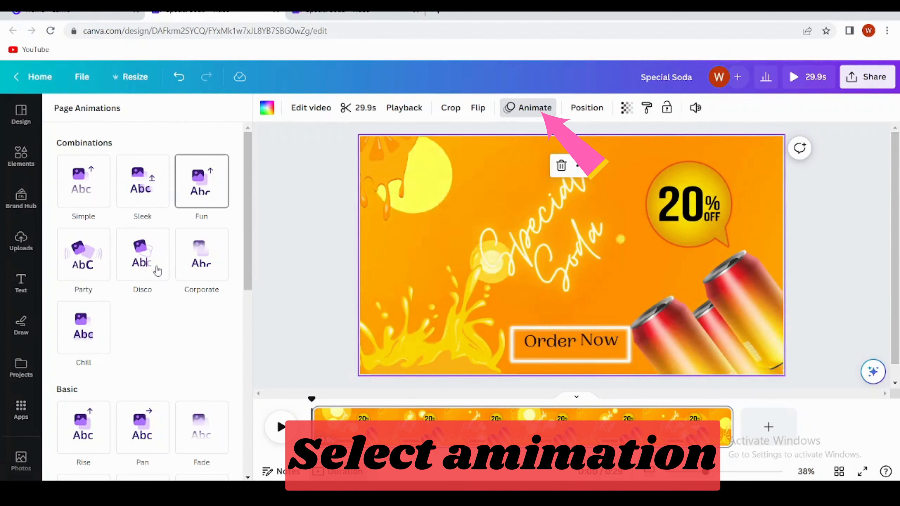
pyautogui.click(91, 266)
pyautogui.click(91, 266)
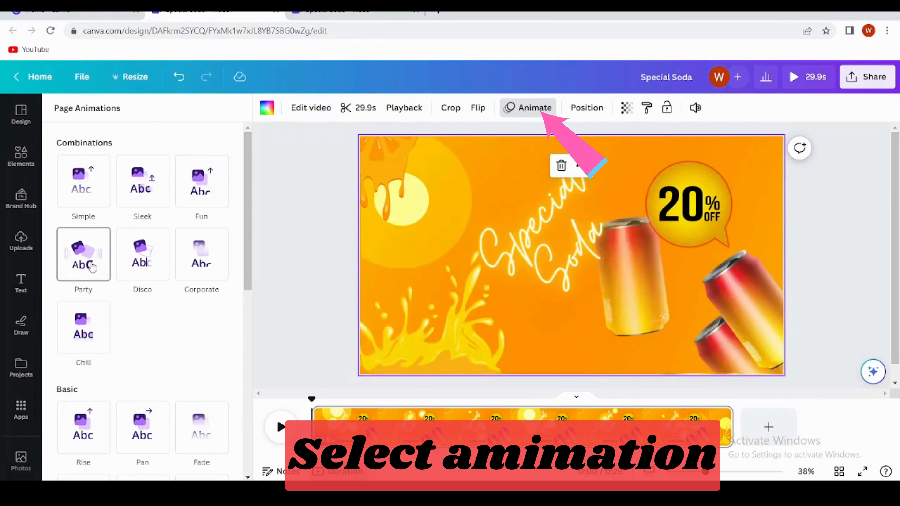
pyautogui.click(84, 335)
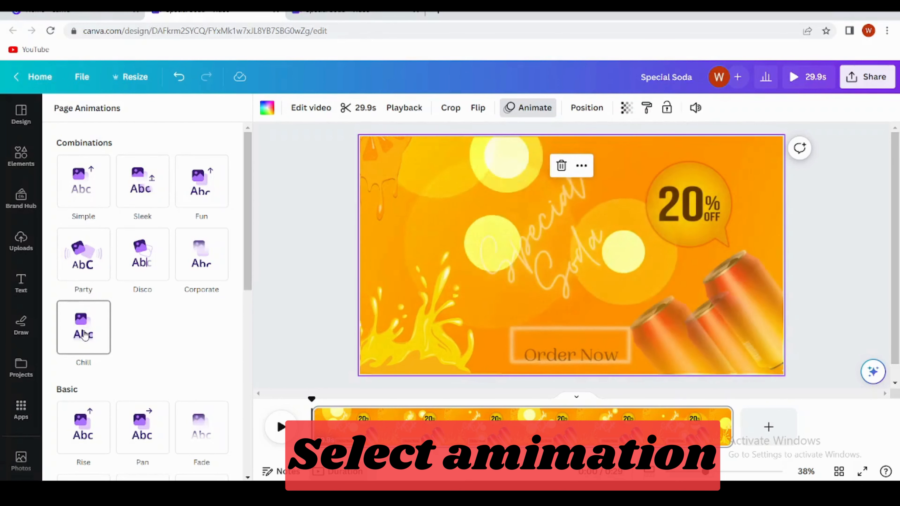
pyautogui.click(152, 264)
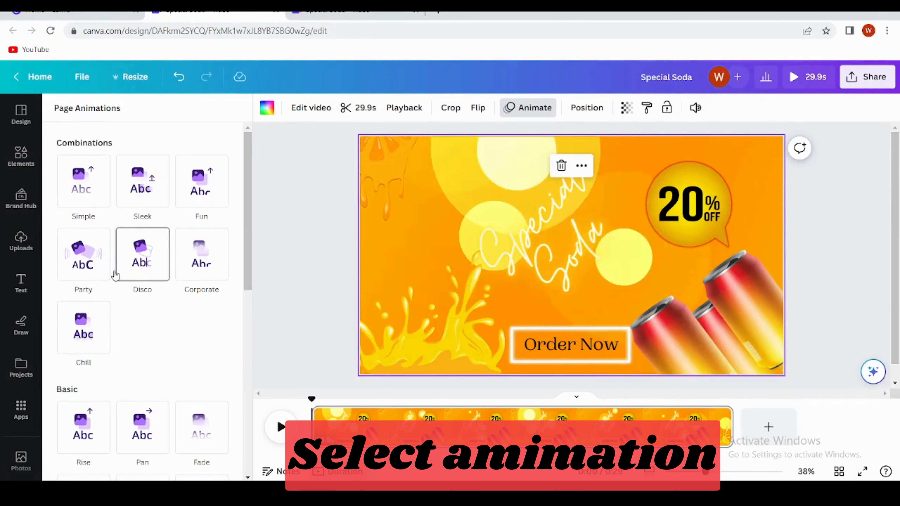
pyautogui.click(81, 276)
pyautogui.click(310, 223)
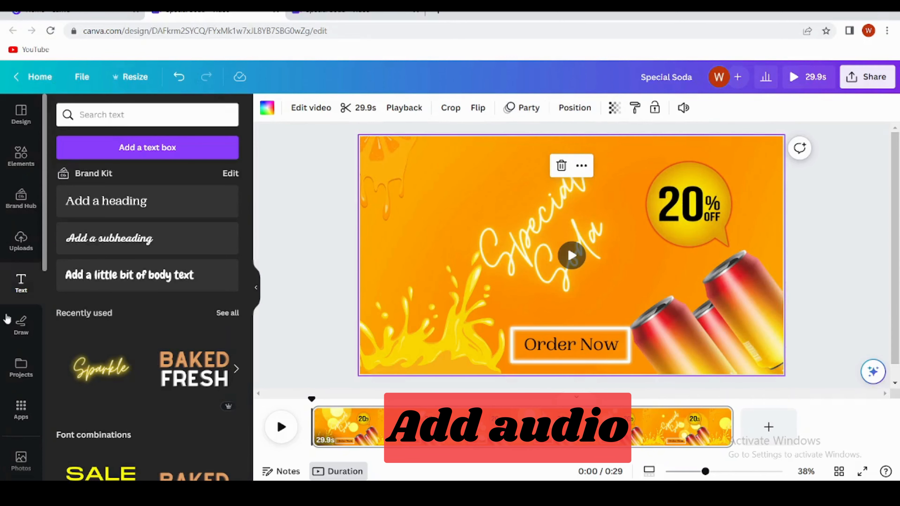
# - Add the uploaded "Know Myself" audio track to the video and preview the design in full screen
pyautogui.click(20, 242)
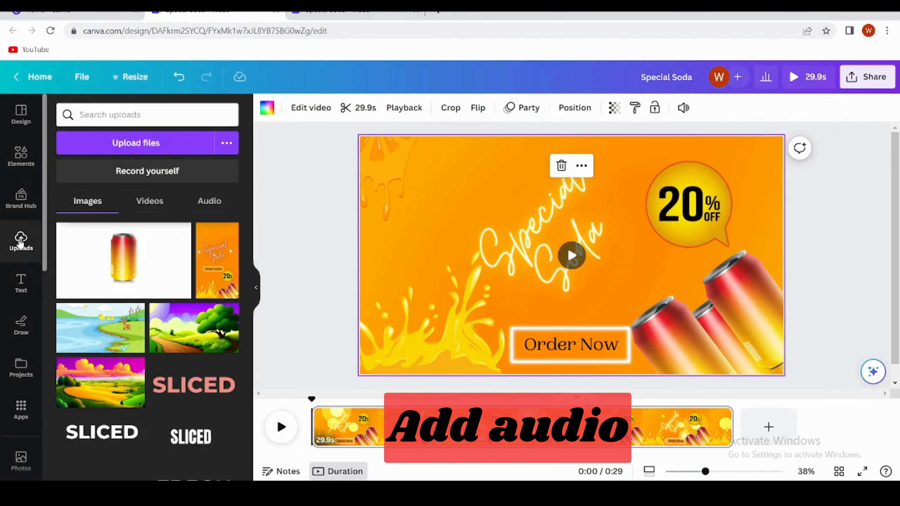
pyautogui.click(214, 202)
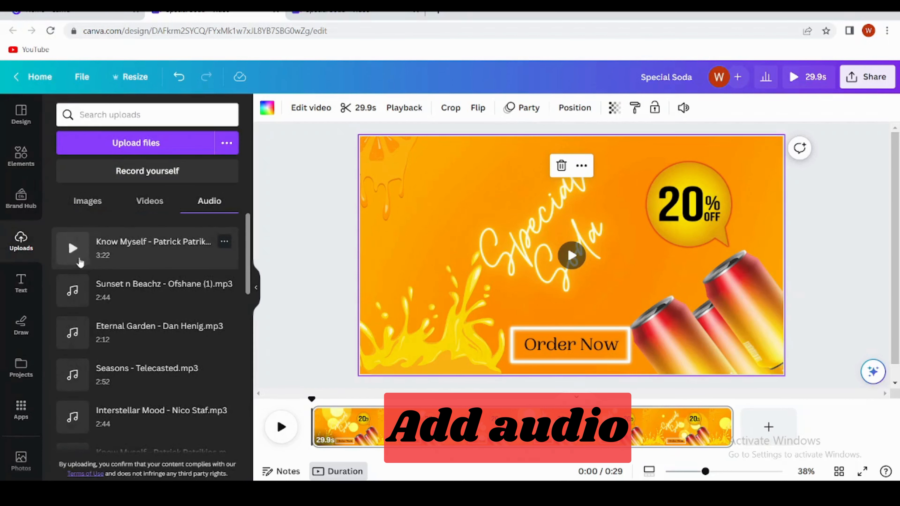
pyautogui.click(92, 258)
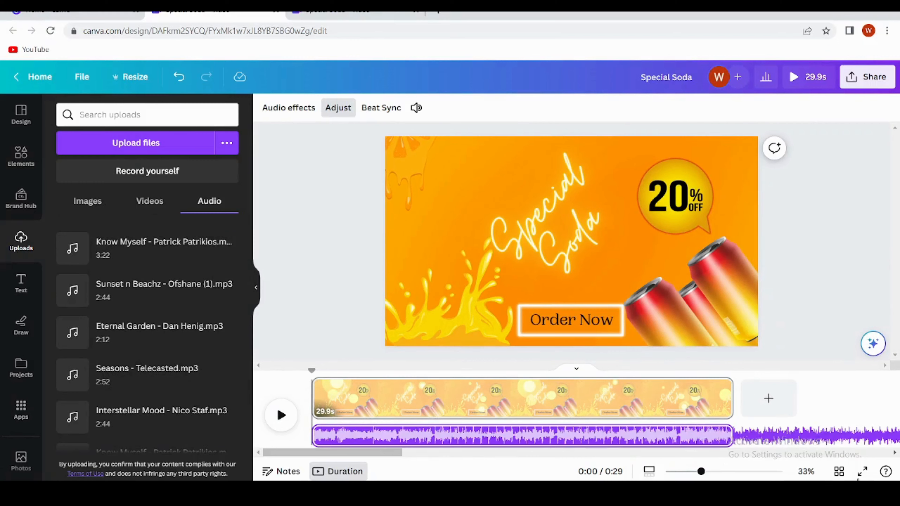
pyautogui.click(862, 471)
pyautogui.click(455, 263)
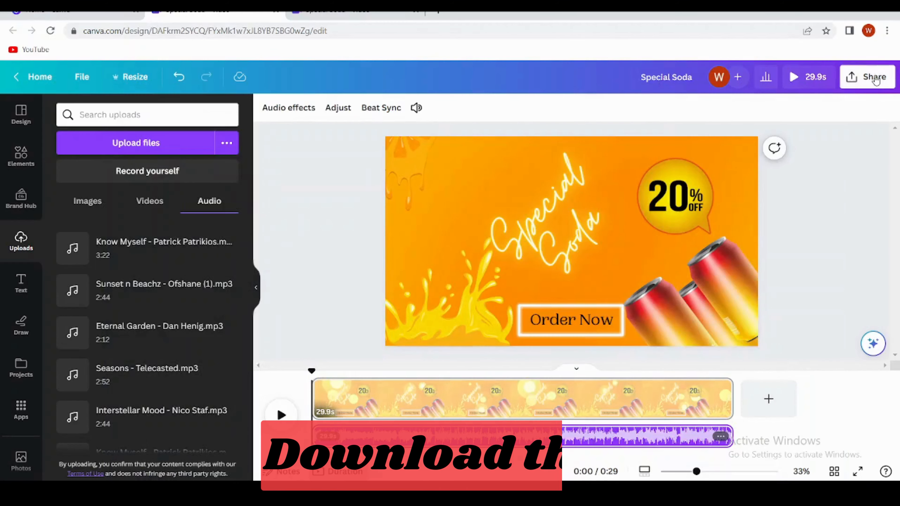
# - Open the sharing and download options for the "Special Soda" design
pyautogui.click(875, 81)
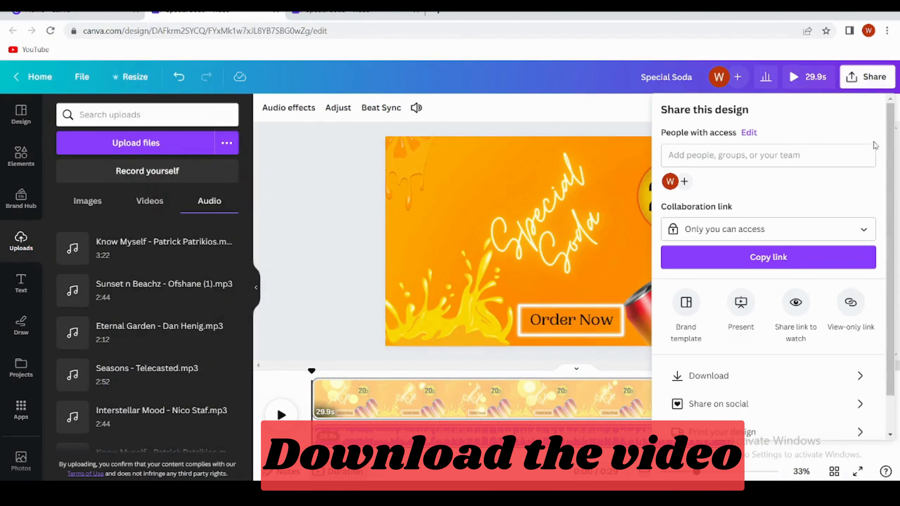